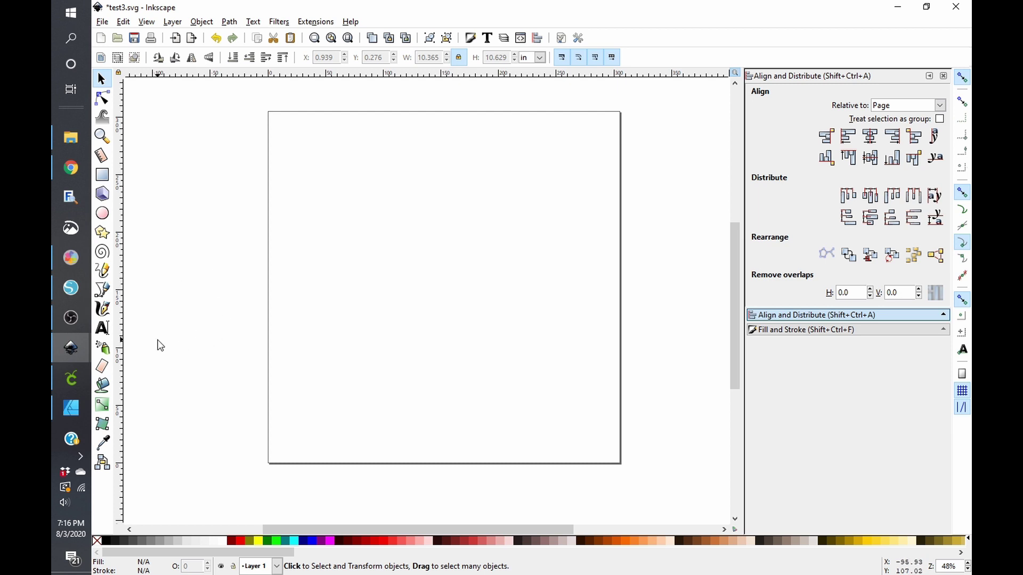
- Select the Text tool, set to the Hello Wedding font at size 30
left_click(101, 329)
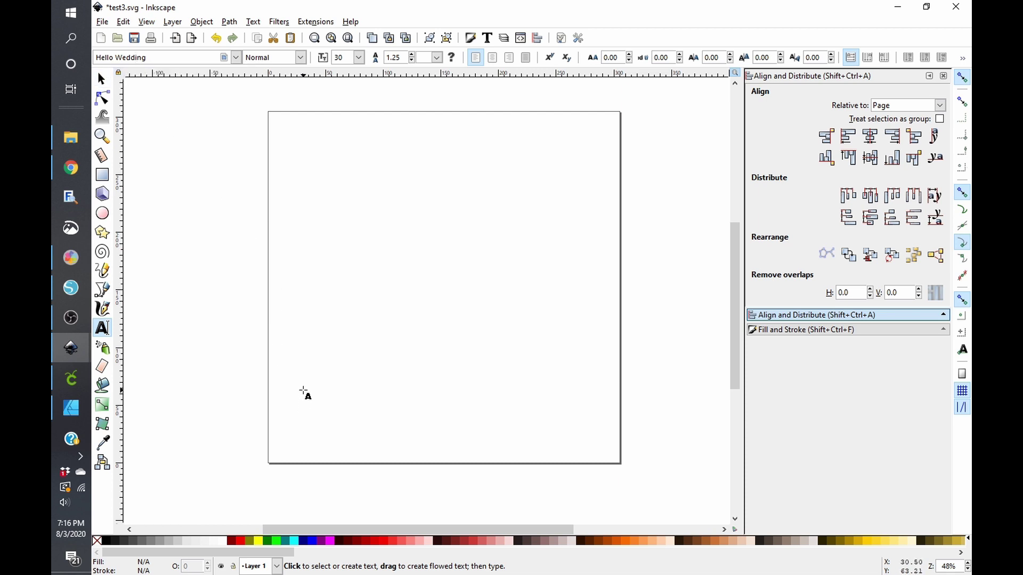
- Type 'America' near the page bottom, scale it proportionally to span the page, and centre it
left_click(304, 392)
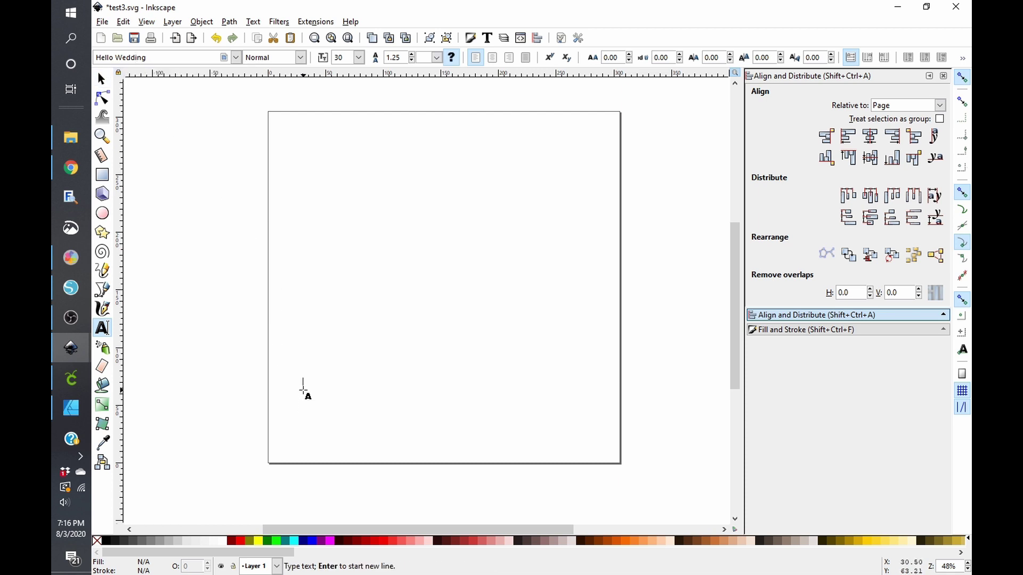
type("America")
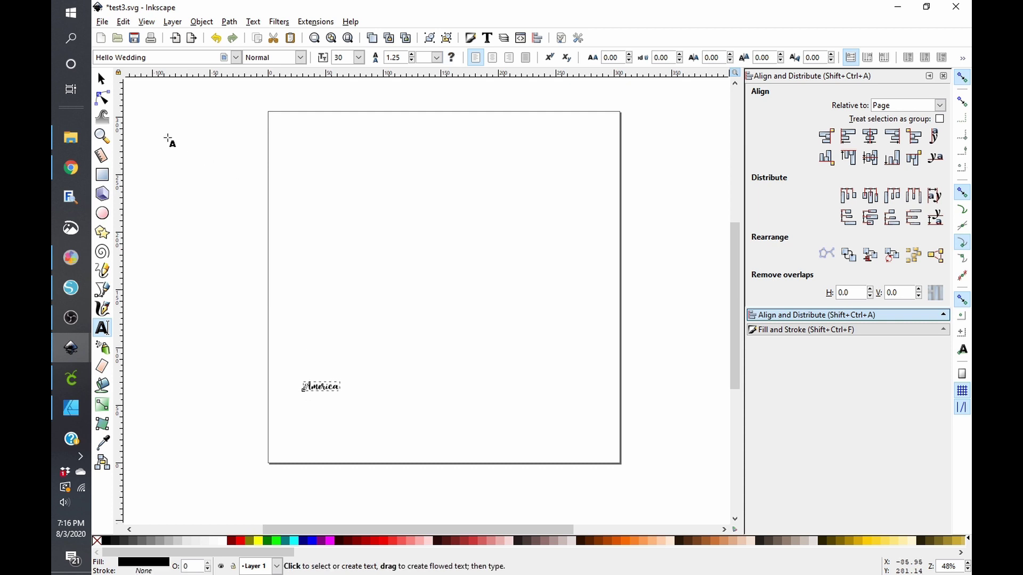
left_click(101, 79)
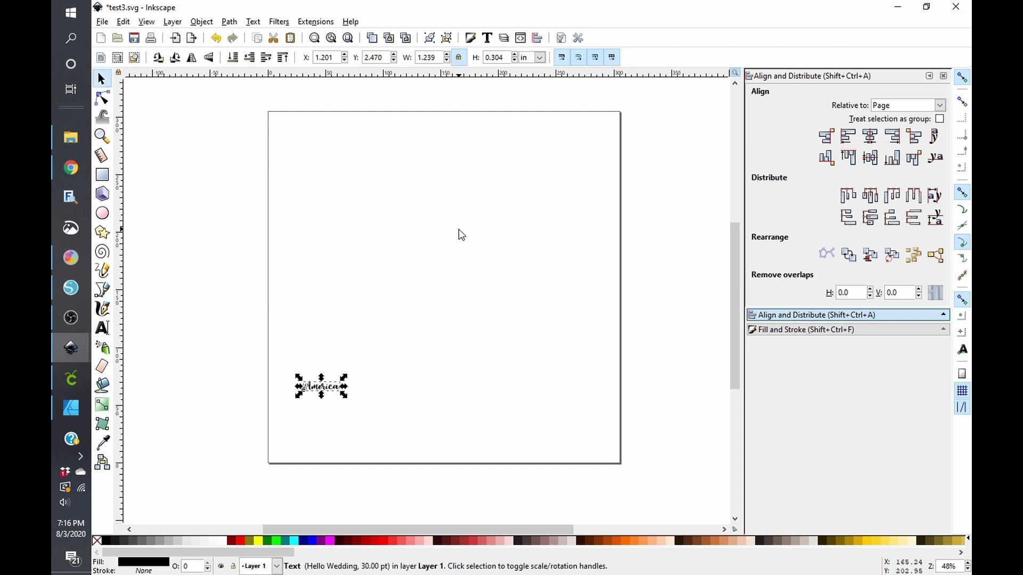
left_click(461, 58)
left_click_drag(344, 397, 610, 482)
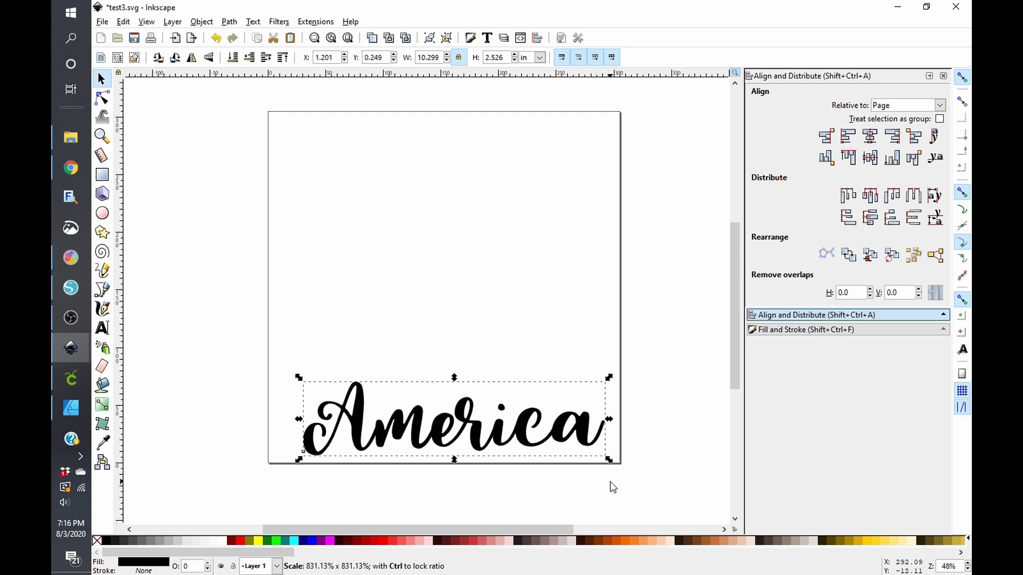
left_click_drag(476, 448, 457, 451)
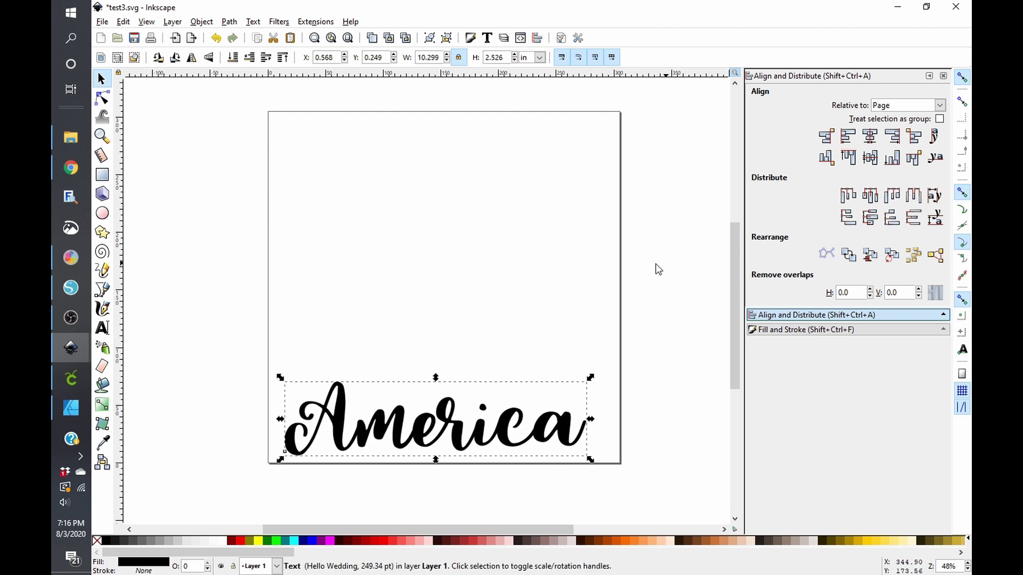
left_click(877, 140)
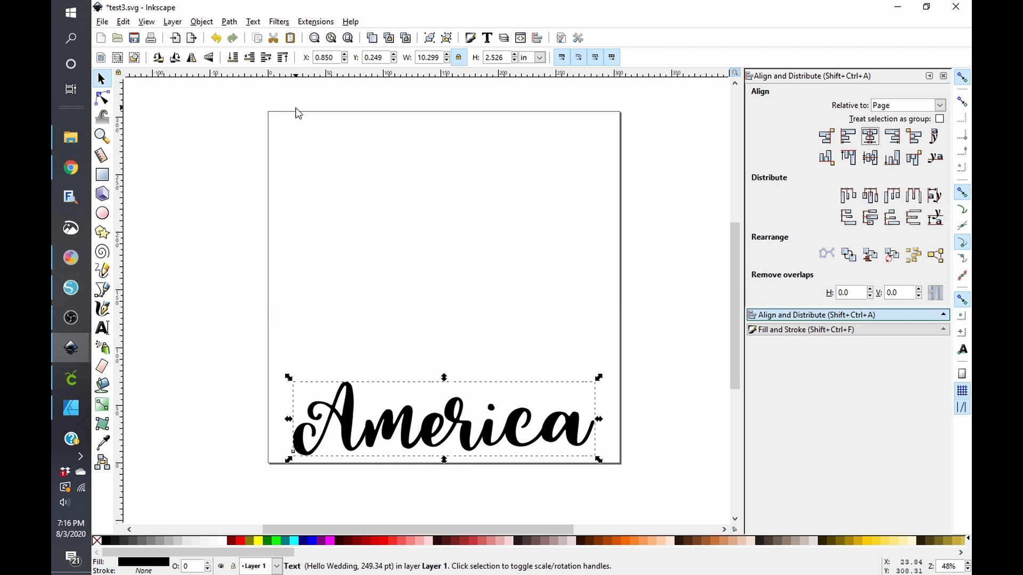
- Convert the 'America' text into outline paths
left_click(229, 21)
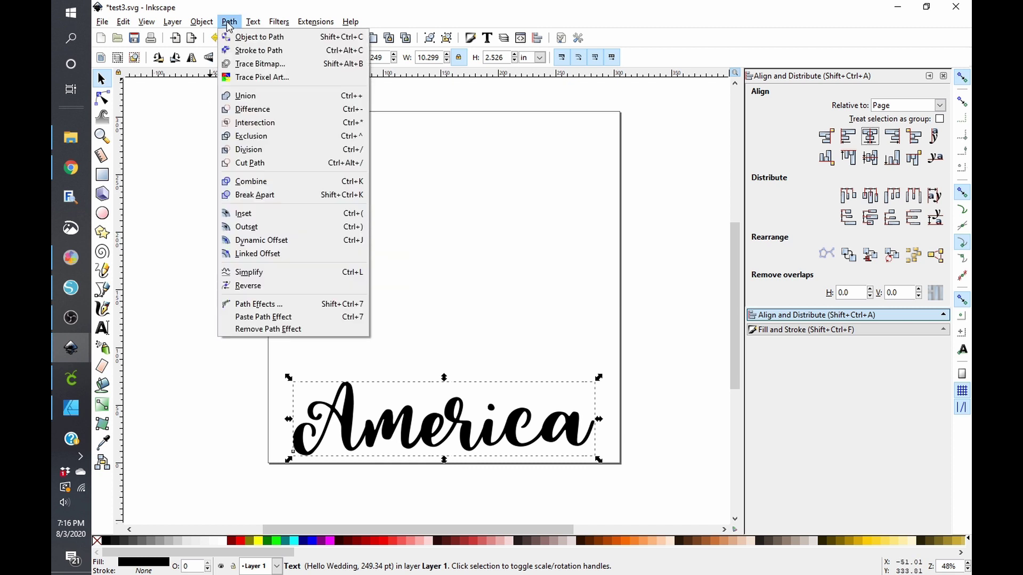
left_click(238, 37)
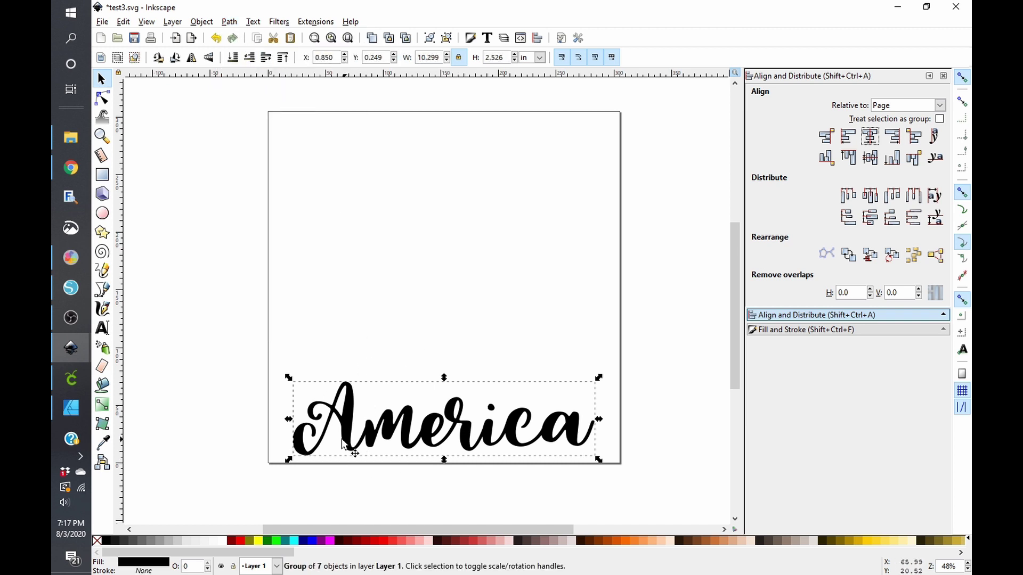
left_click(102, 98)
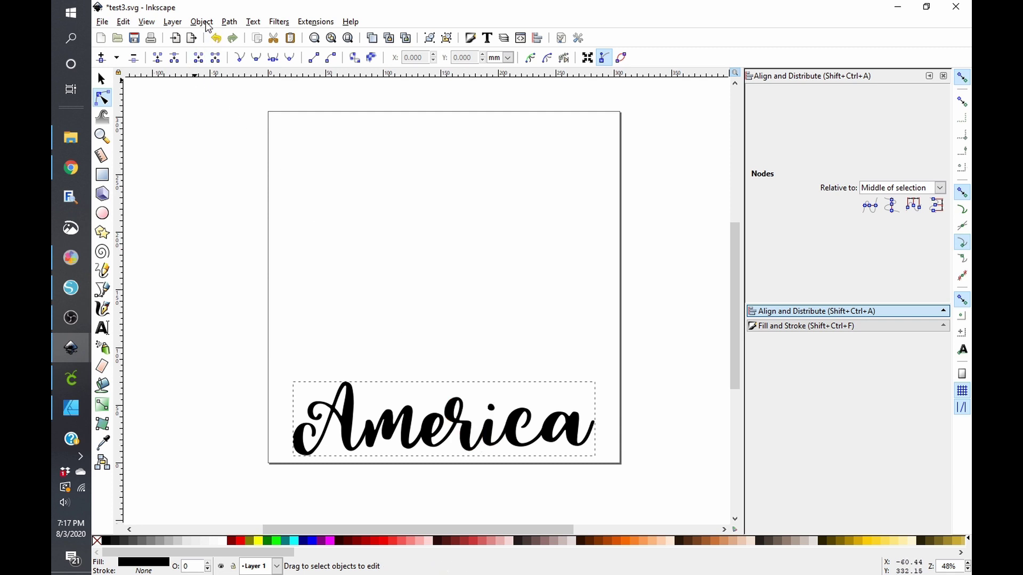
- Ungroup the letters and union them into one 240-node path
left_click(205, 23)
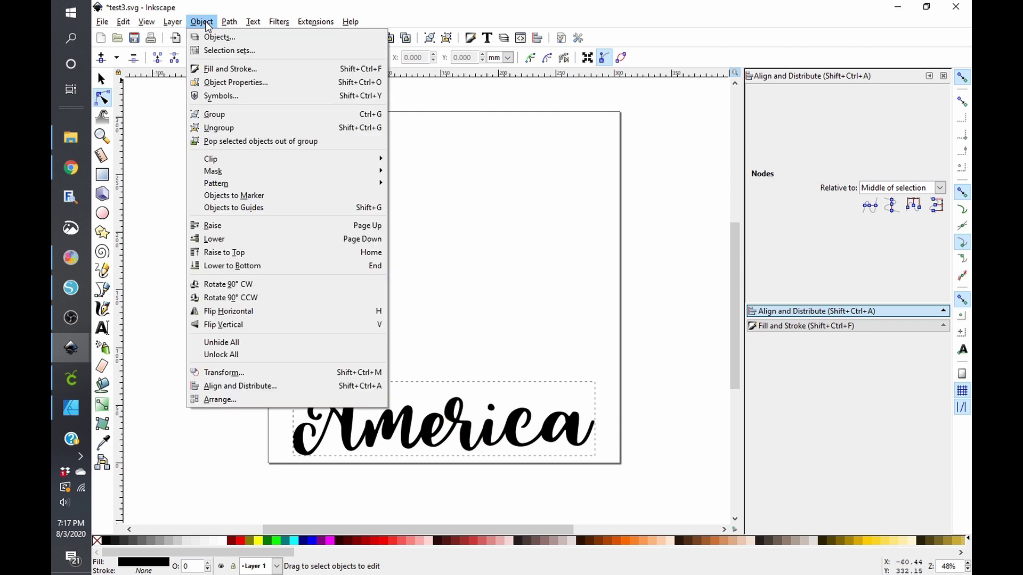
left_click(226, 129)
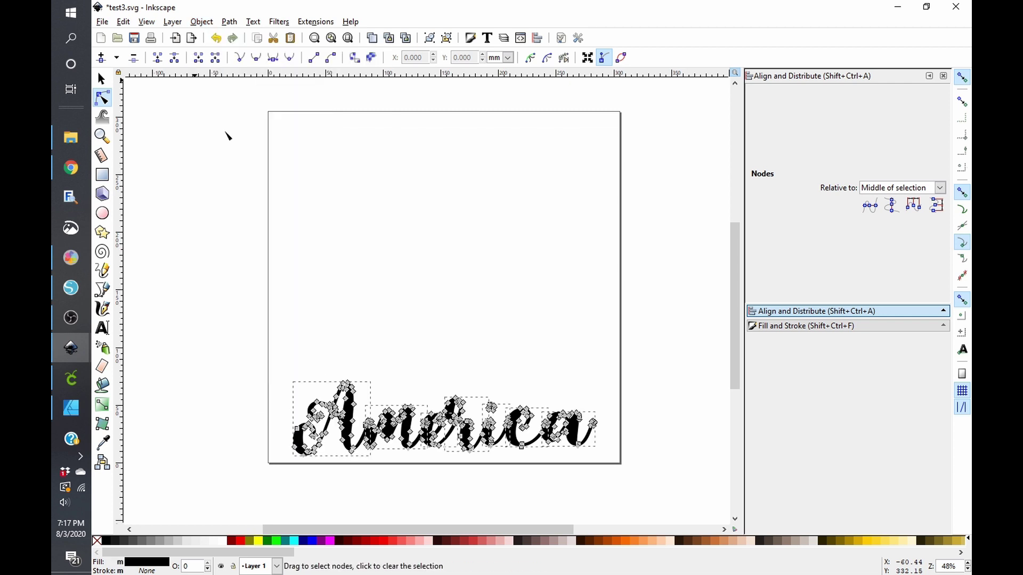
left_click(102, 79)
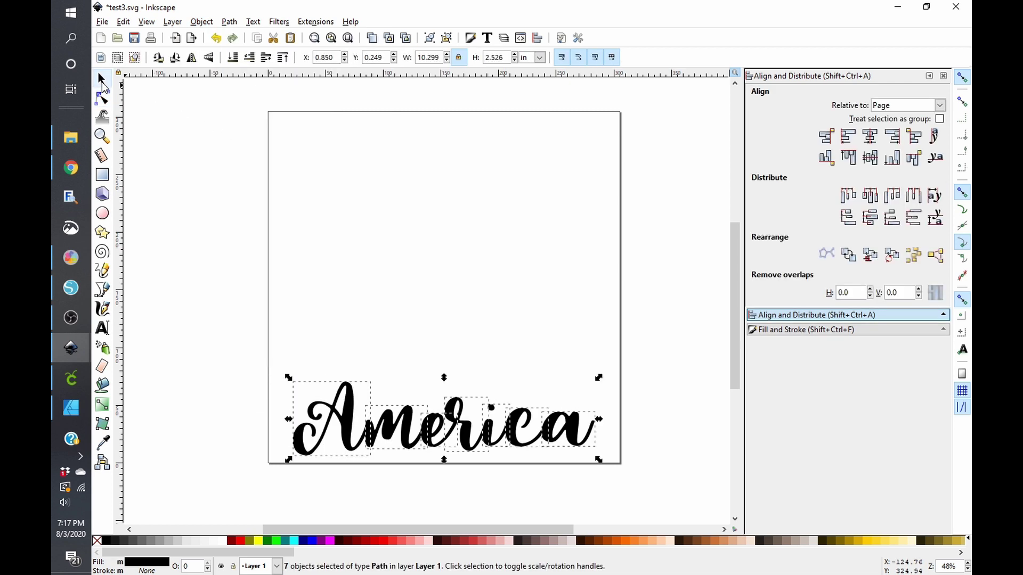
left_click(229, 22)
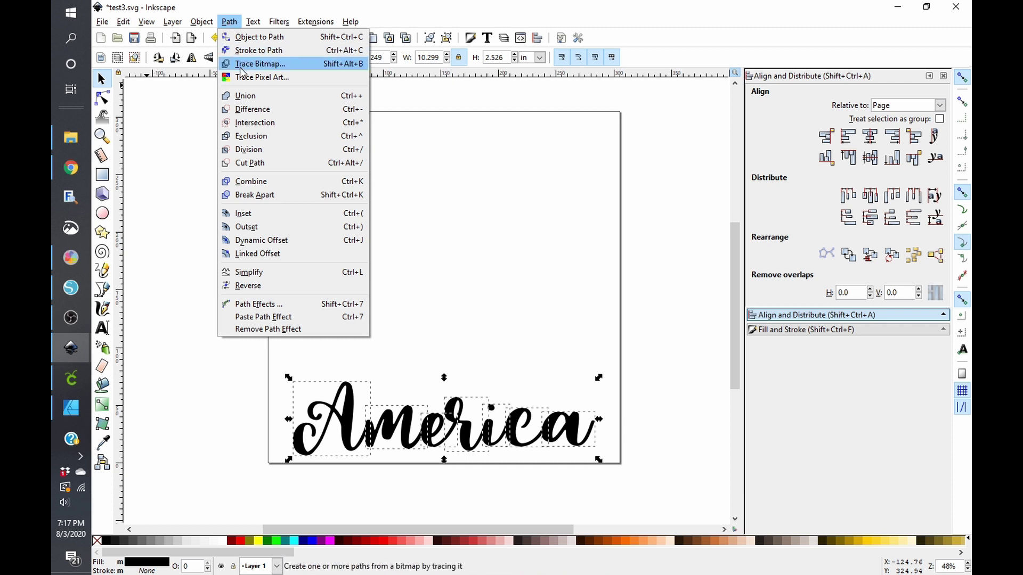
left_click(245, 95)
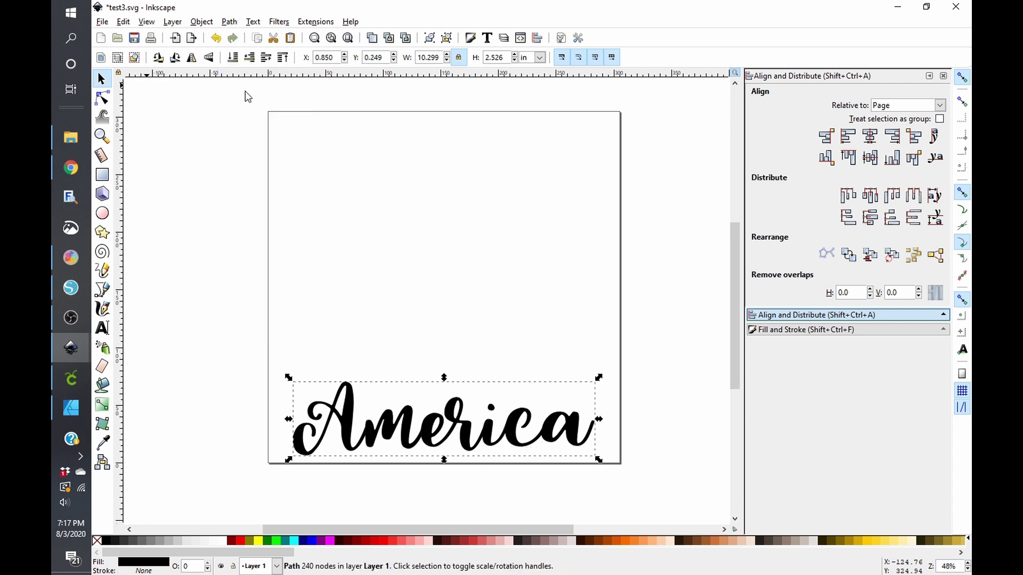
- Draw a red rectangle above the America lettering
left_click(482, 295)
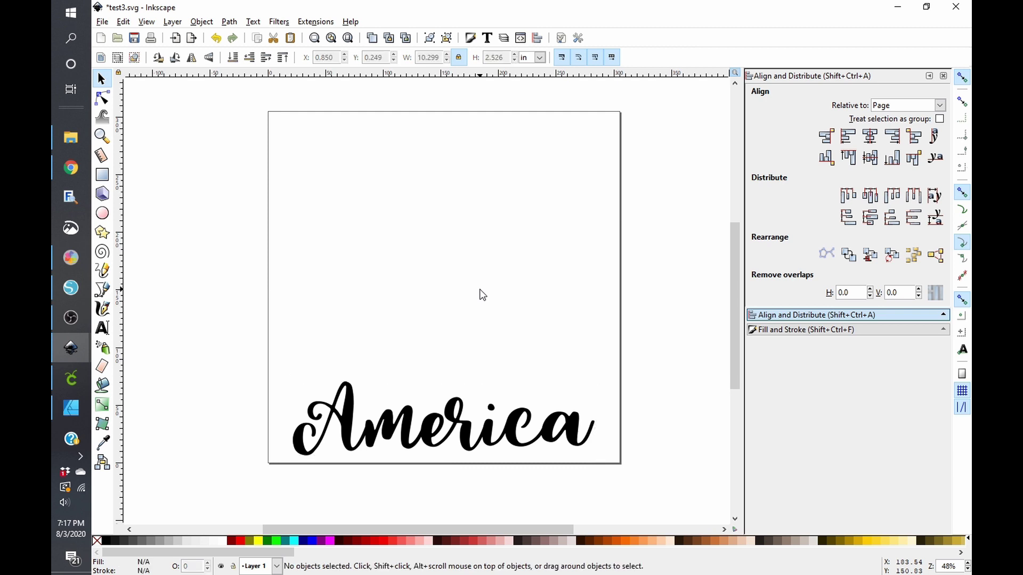
left_click(103, 176)
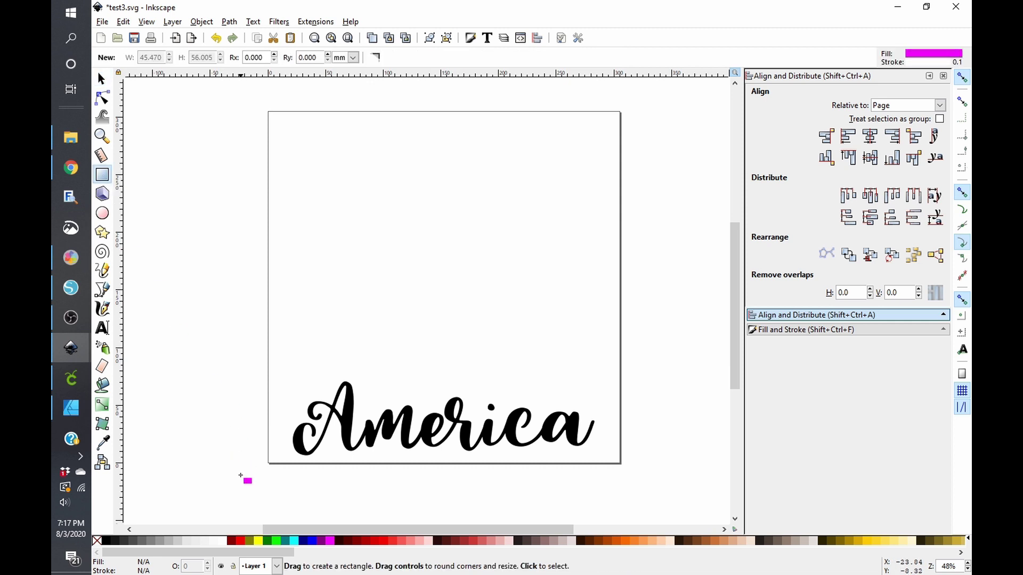
left_click(241, 541)
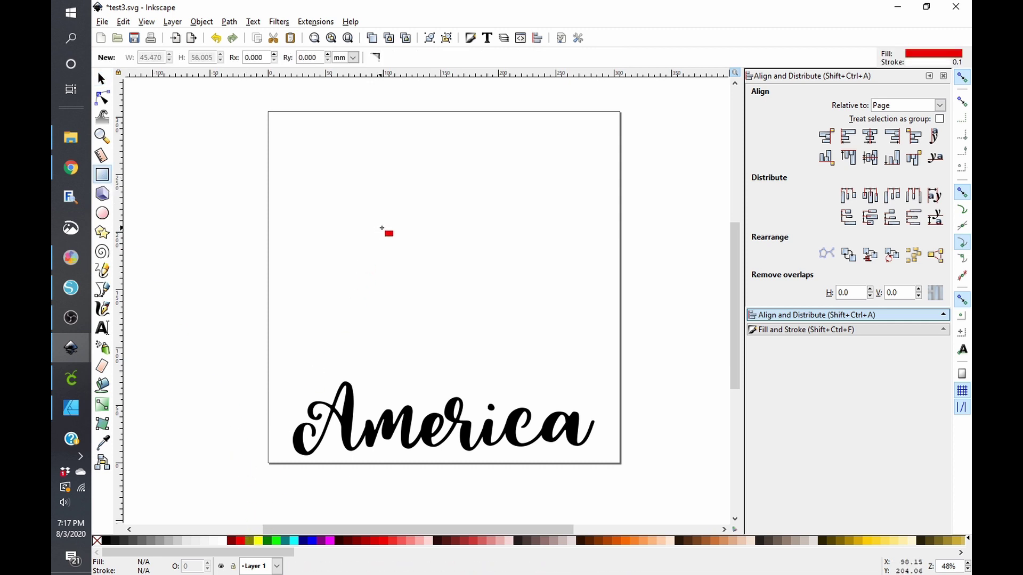
left_click_drag(385, 211, 494, 299)
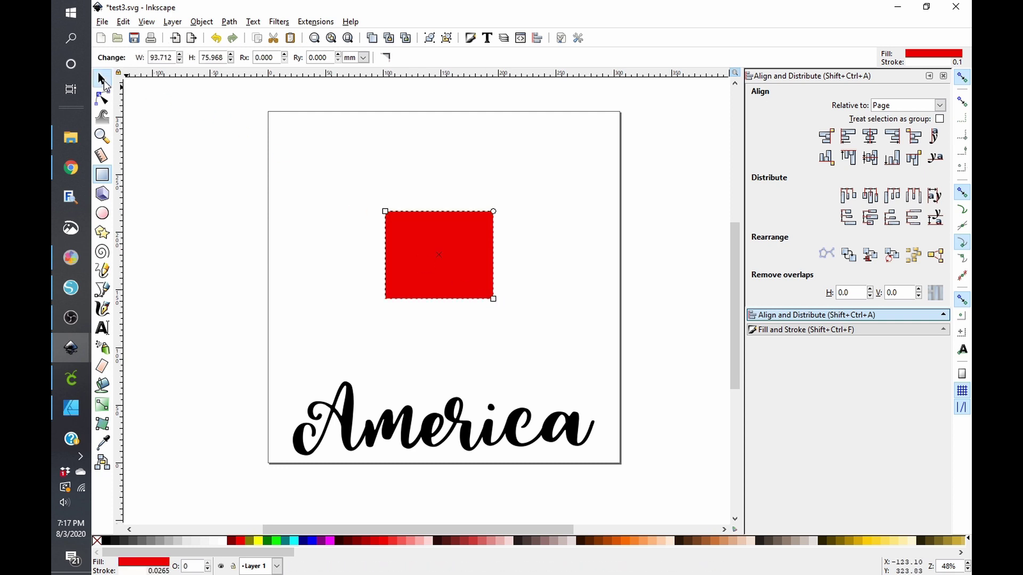
- Resize the rectangle to a 4 × 4 inch square and move it down above America
left_click(101, 79)
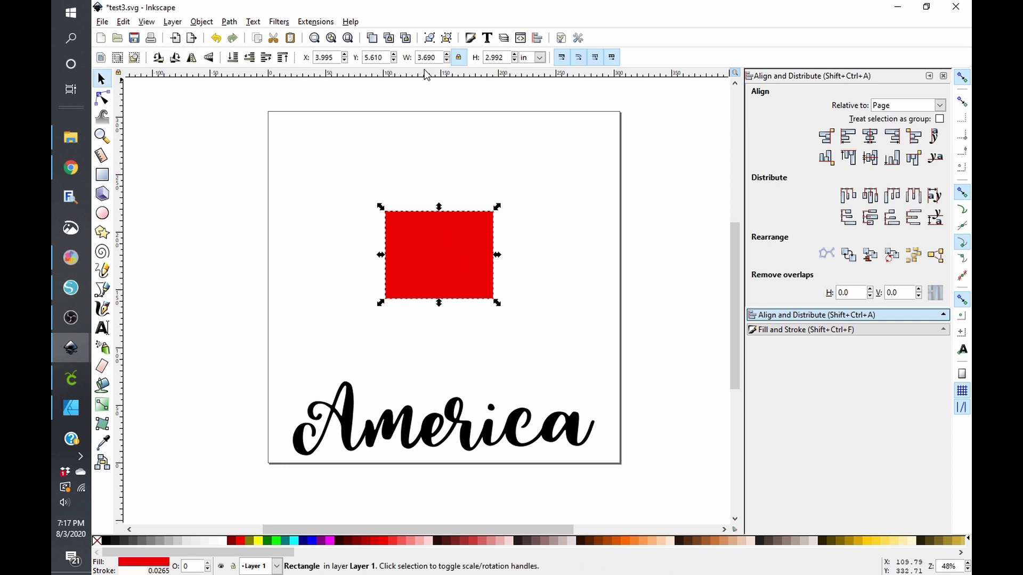
left_click(459, 57)
left_click_drag(435, 58, 424, 60)
type("4")
key("Tab")
type("4")
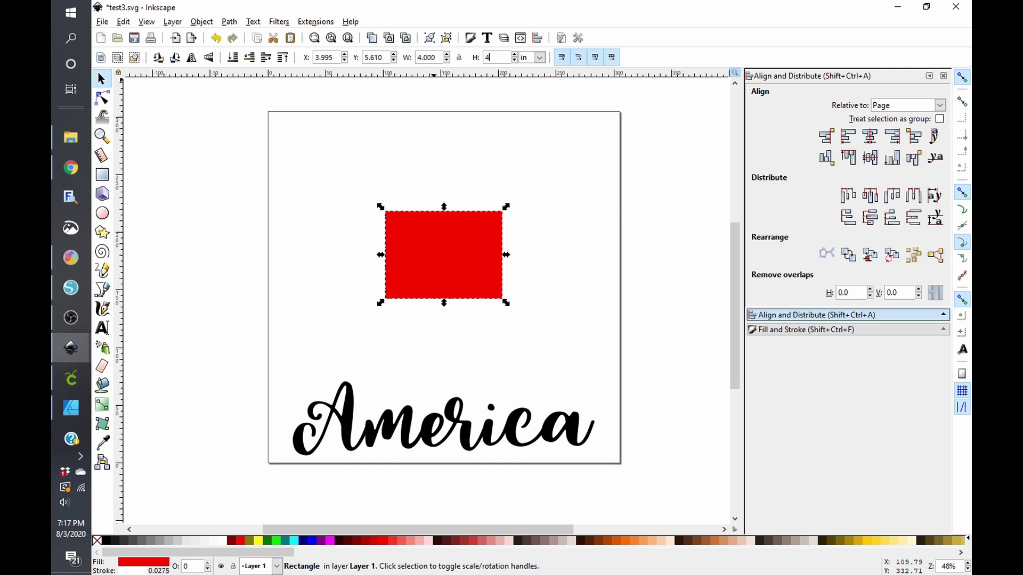
key("Return")
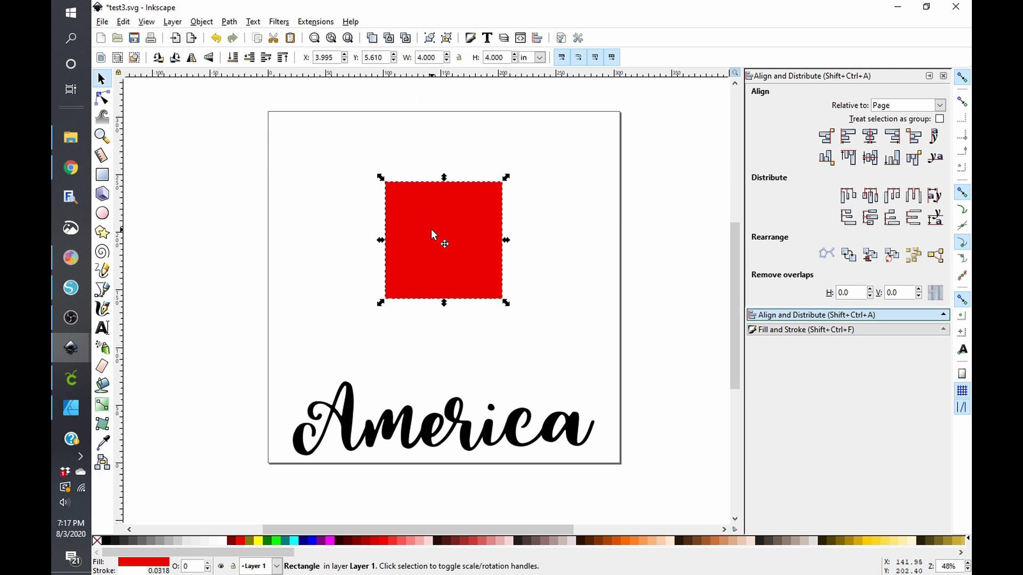
left_click_drag(431, 229, 427, 296)
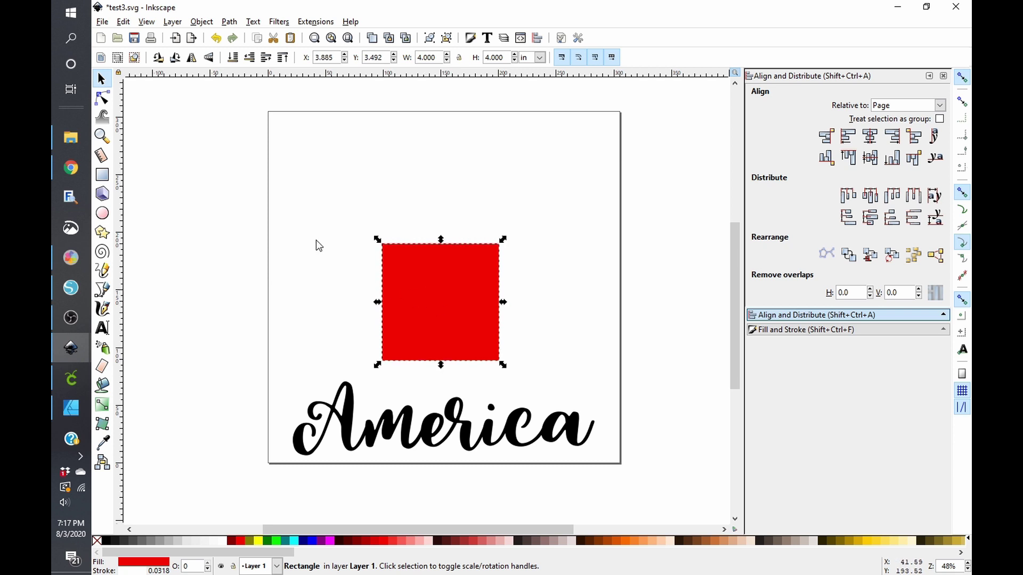
key("Escape")
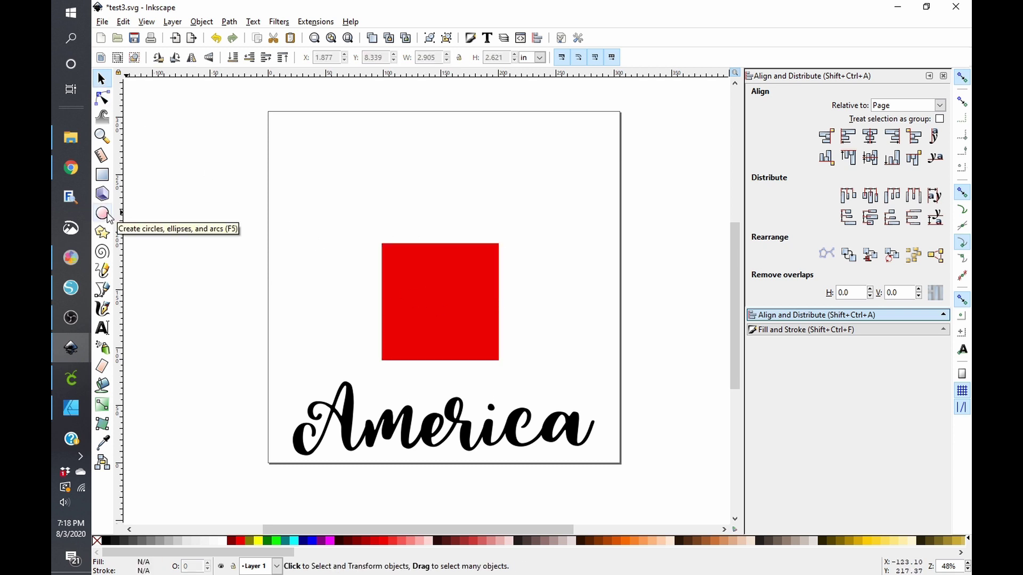
- Draw a red circle 4 inches across and place it on the square's top
left_click(106, 214)
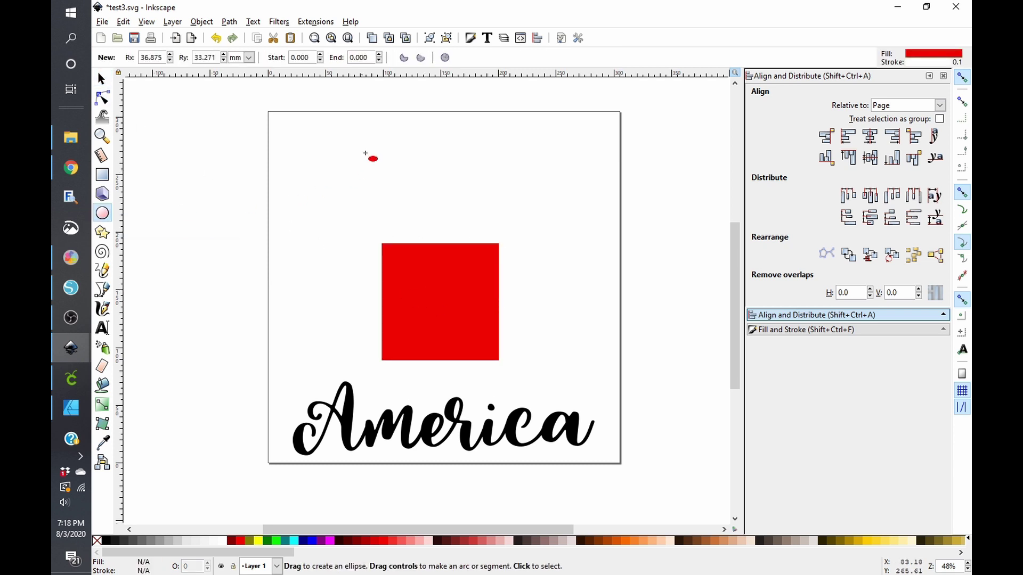
left_click_drag(369, 131, 453, 226)
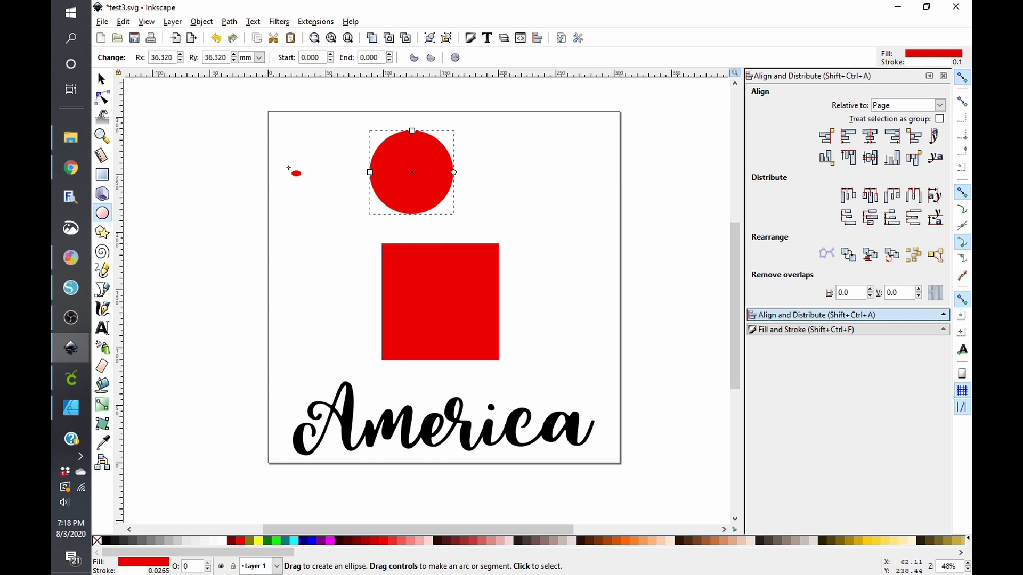
left_click(100, 78)
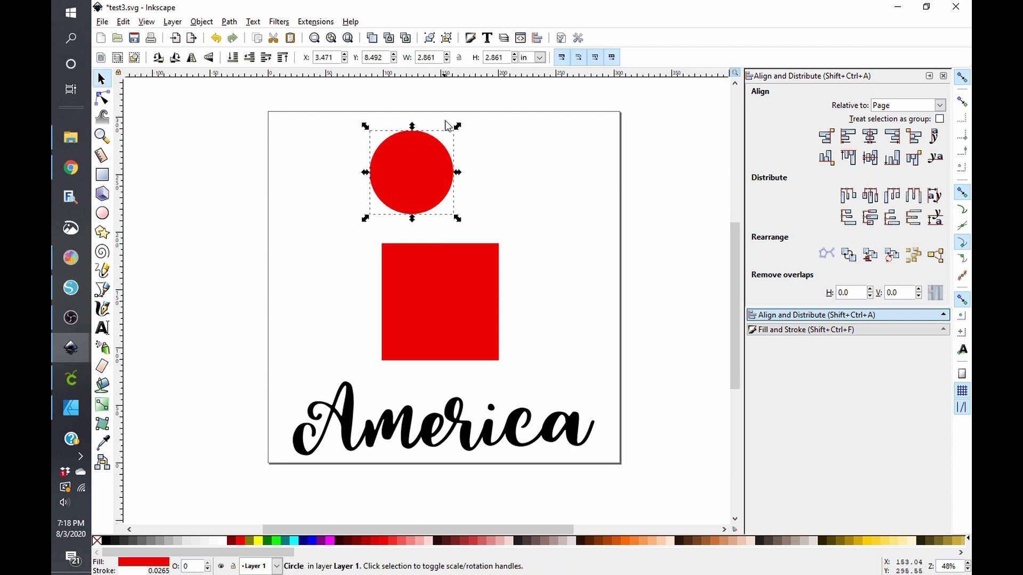
left_click(459, 58)
double_click(431, 58)
type("4")
key("Return")
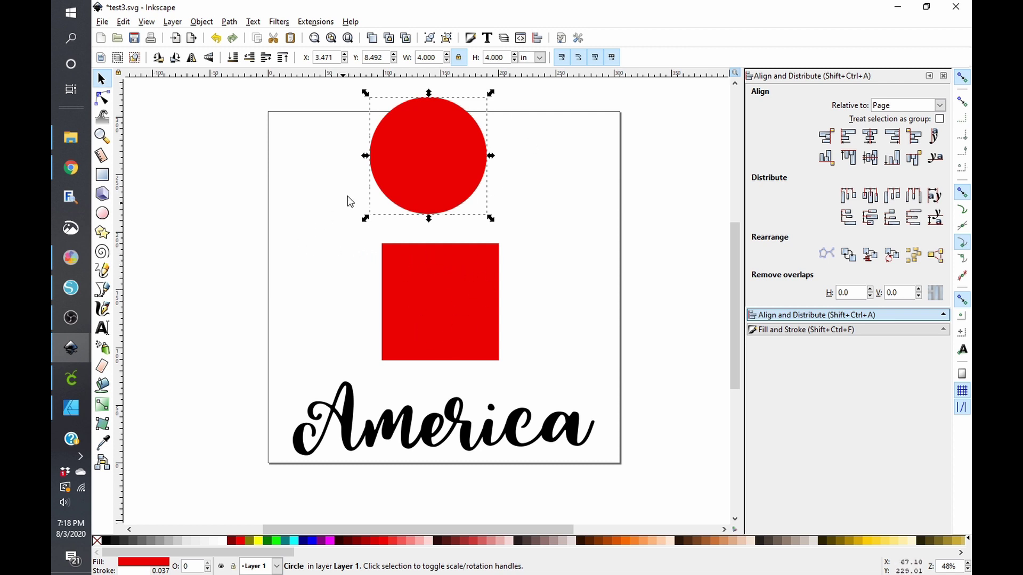
left_click_drag(405, 146, 404, 167)
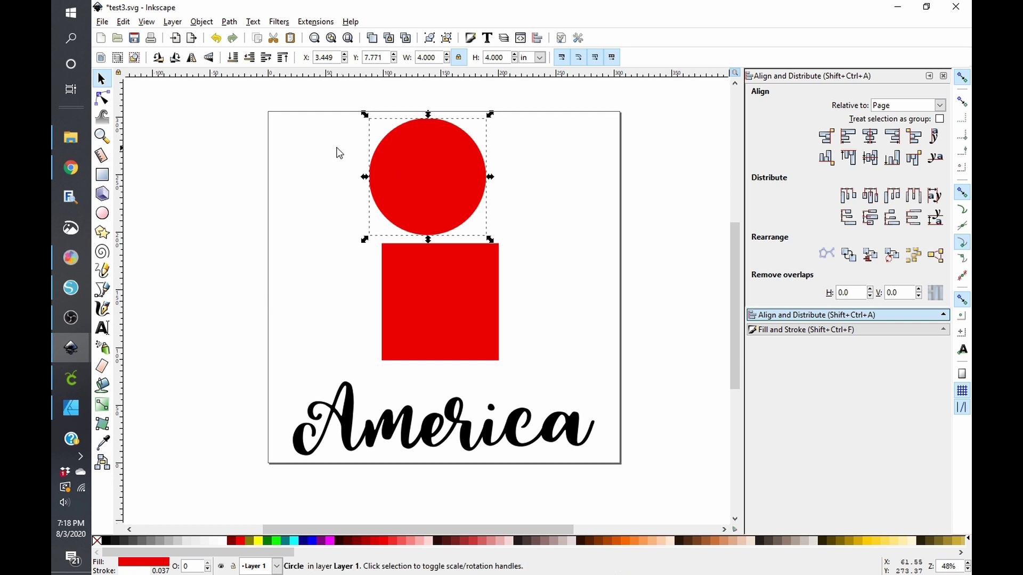
- Drag the circle's arc handles to turn it into a 4 × 2 inch half-disc
left_click(103, 101)
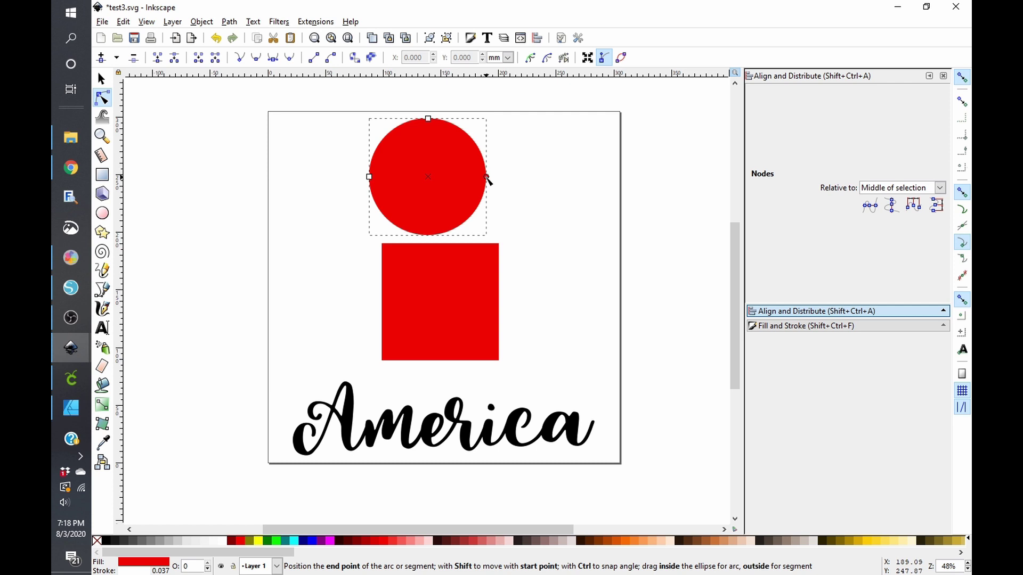
left_click_drag(486, 178, 385, 145)
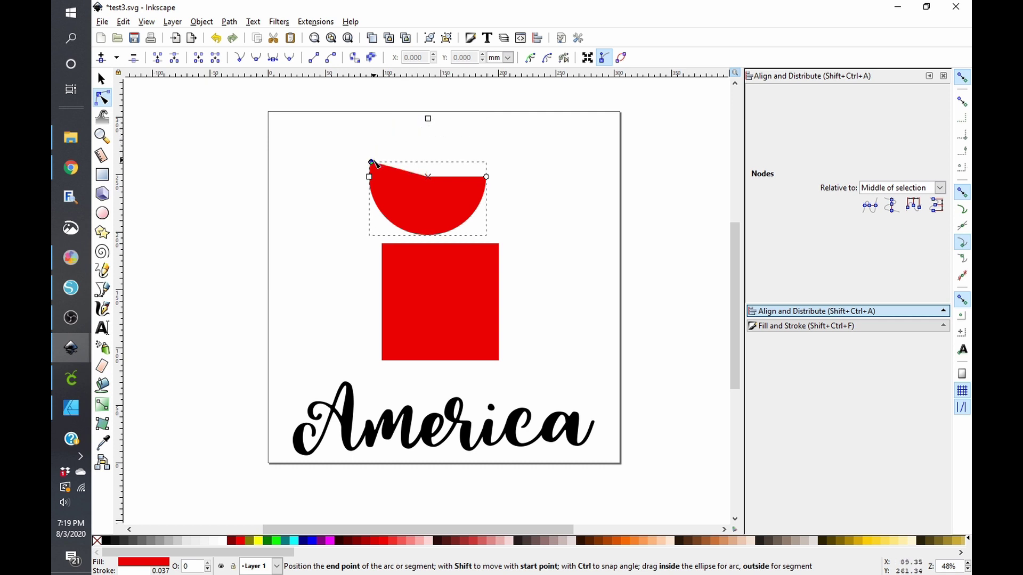
left_click_drag(376, 164, 376, 174)
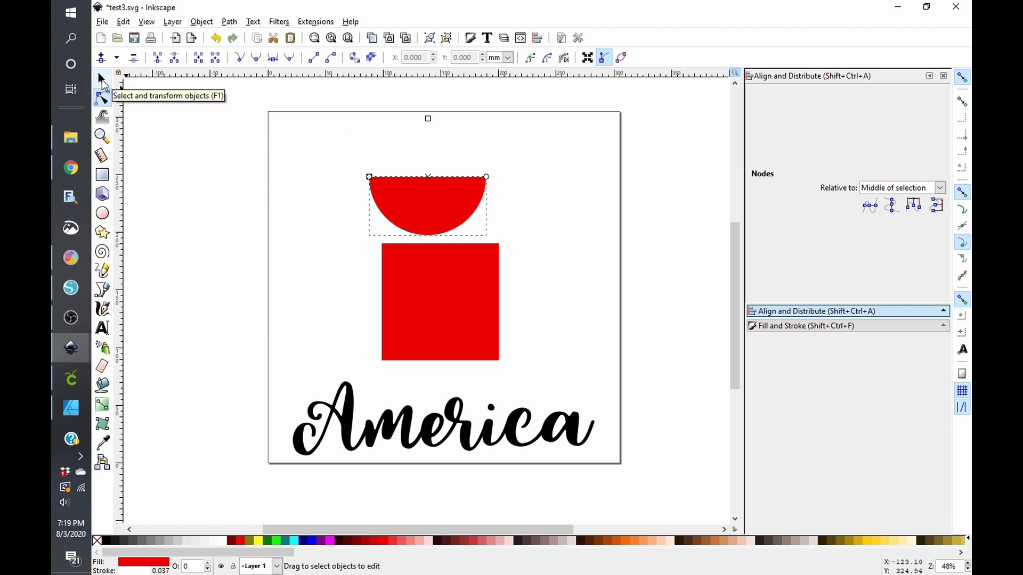
left_click(101, 80)
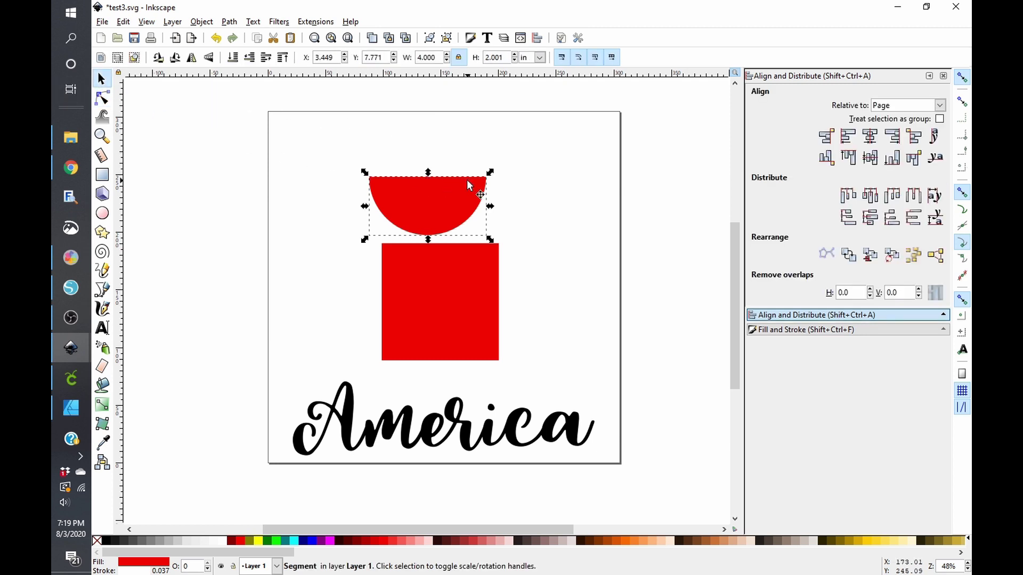
- Rotate the half-disc 180° and align it centred on the square's top, relative to last selected
left_click(432, 199)
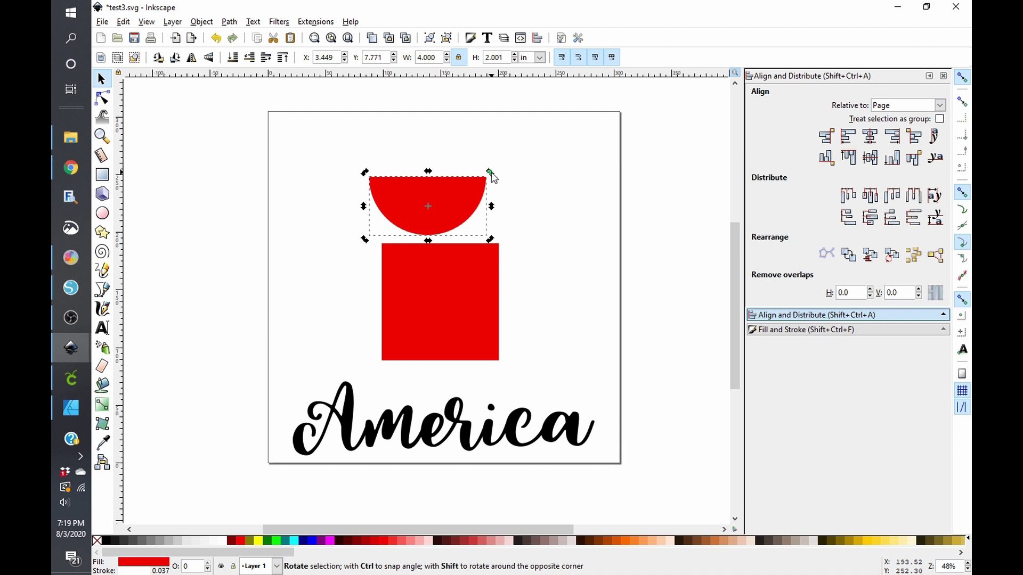
left_click_drag(491, 172, 397, 219)
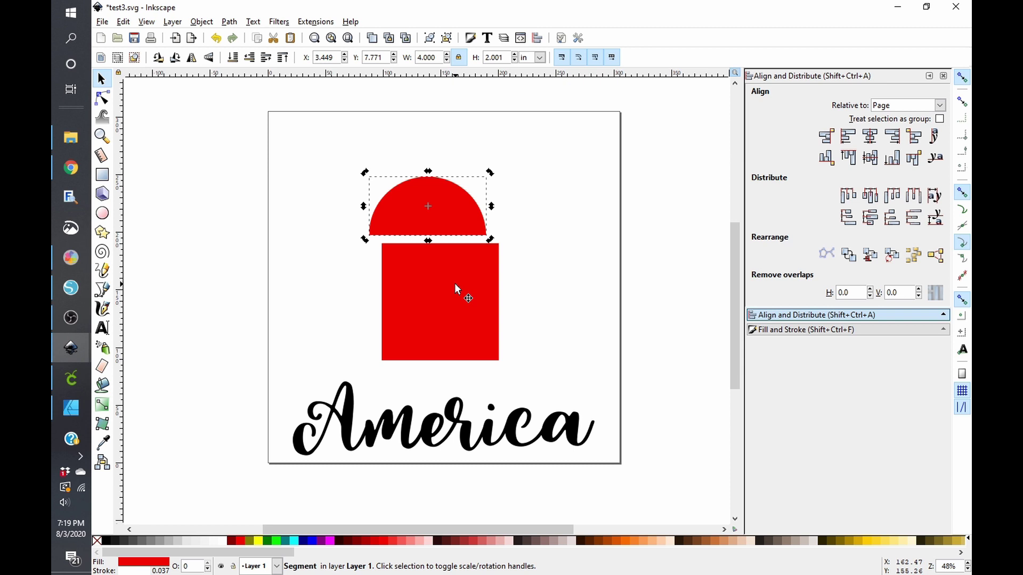
key("shift")
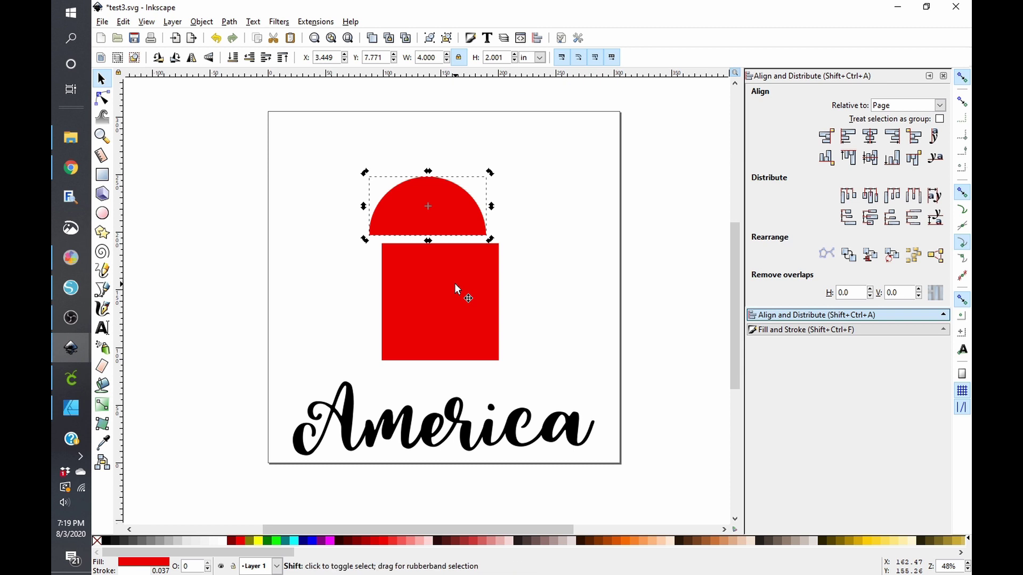
left_click(457, 290, "shift")
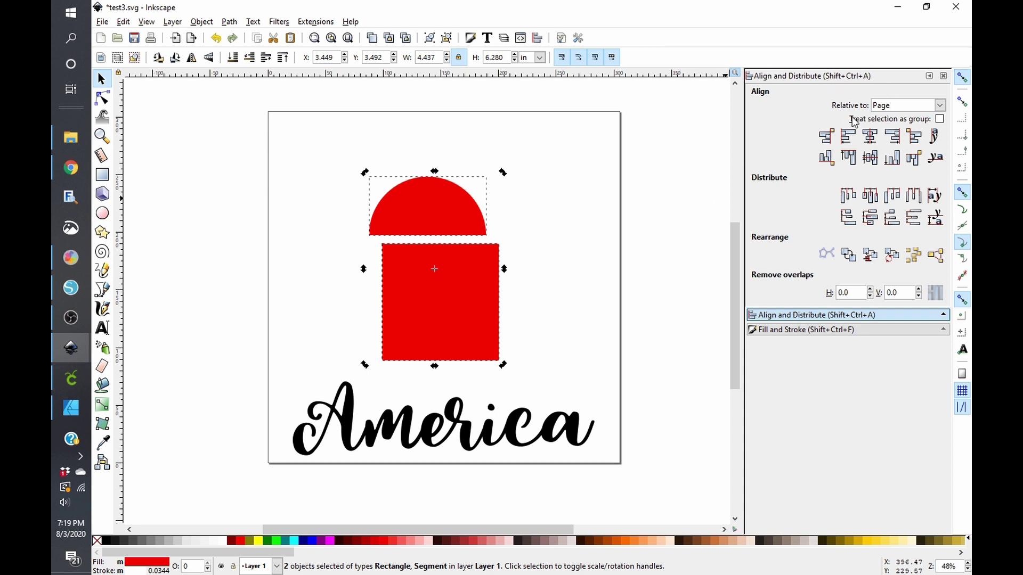
left_click(894, 110)
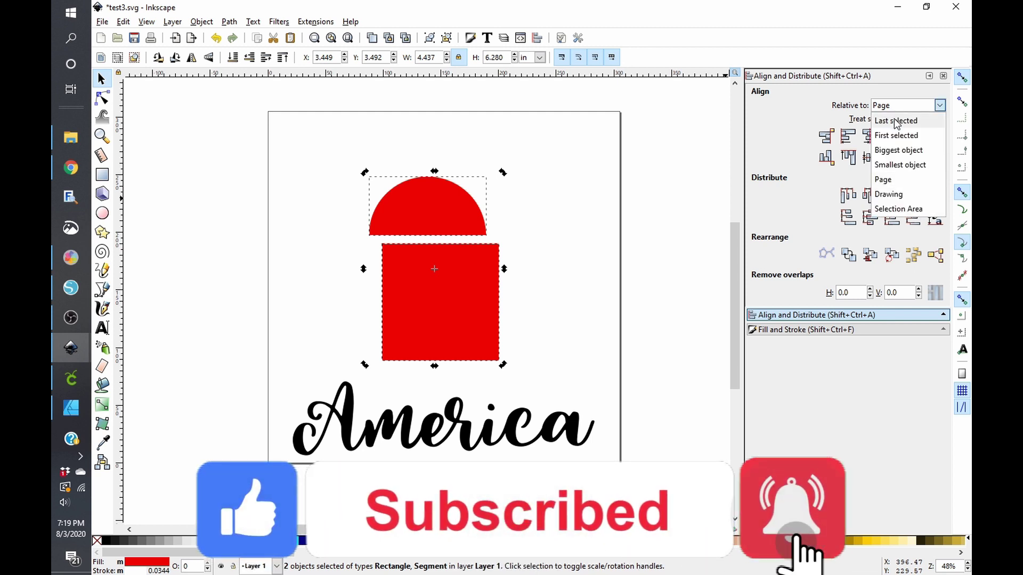
left_click(896, 121)
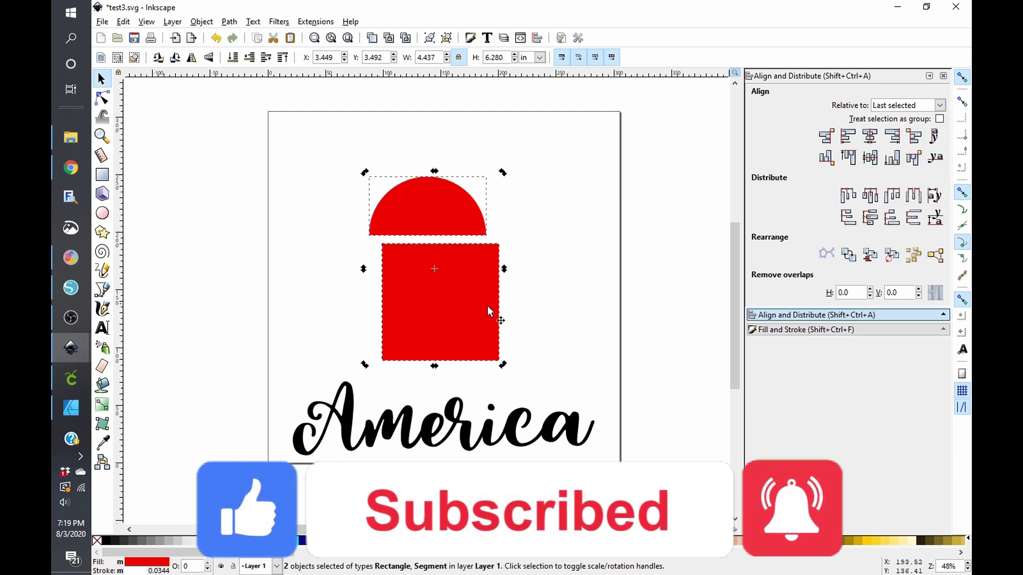
left_click(868, 143)
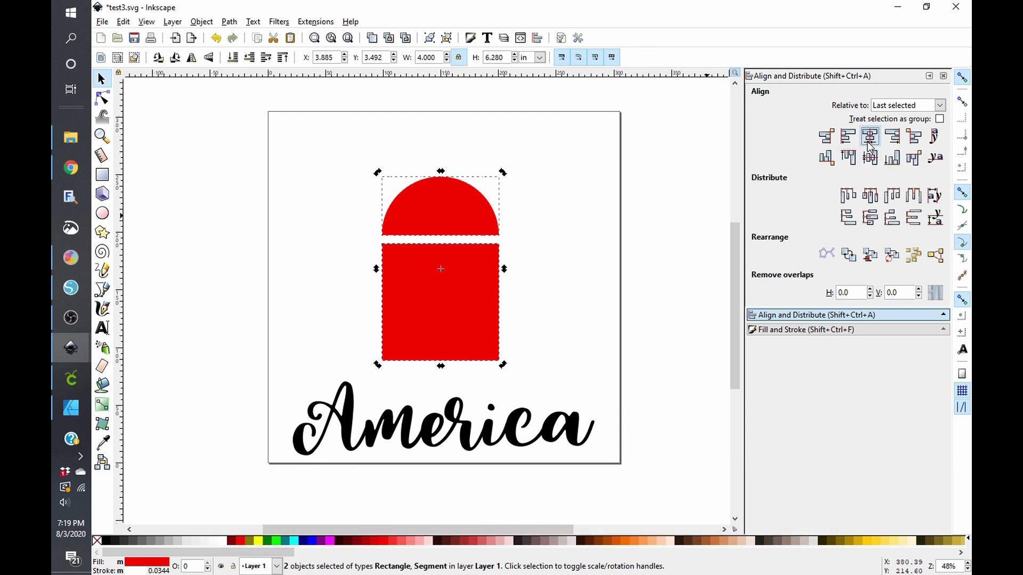
left_click(826, 158)
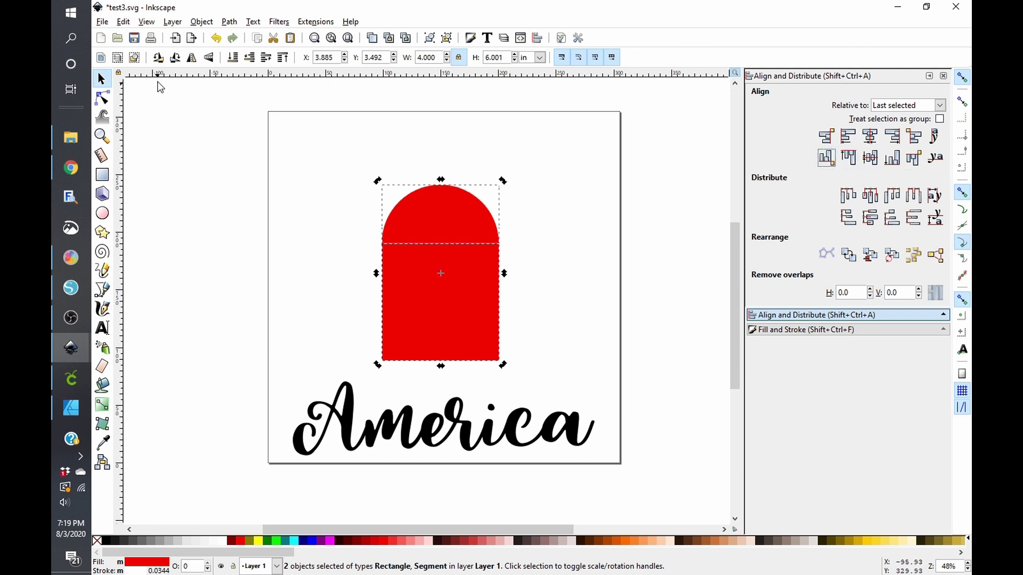
left_click(101, 79)
left_click(328, 175)
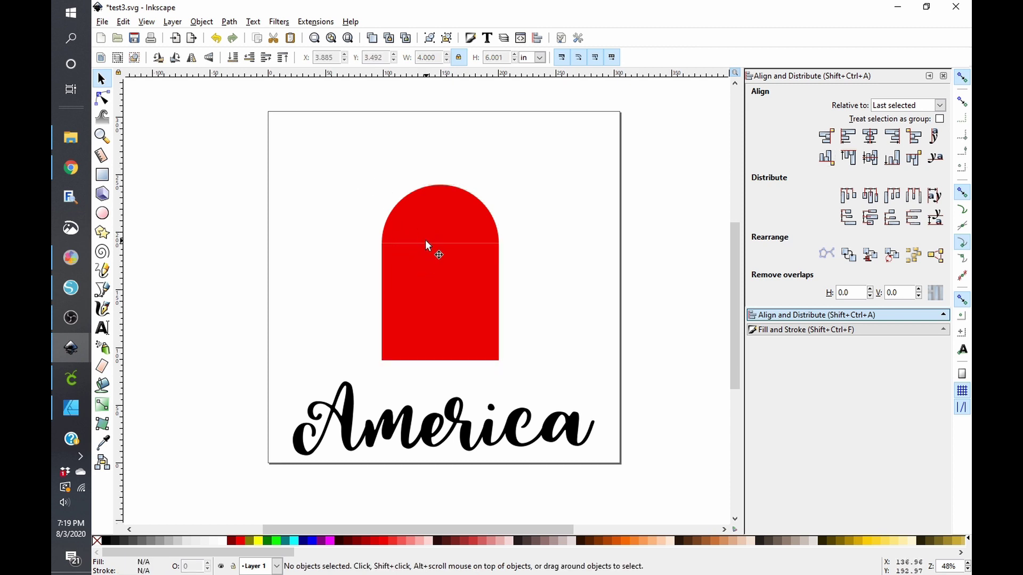
- Nudge the half-disc down to Y 7.449 in so it overlaps the square seamlessly
scroll(426, 242, "up", 4, "ctrl")
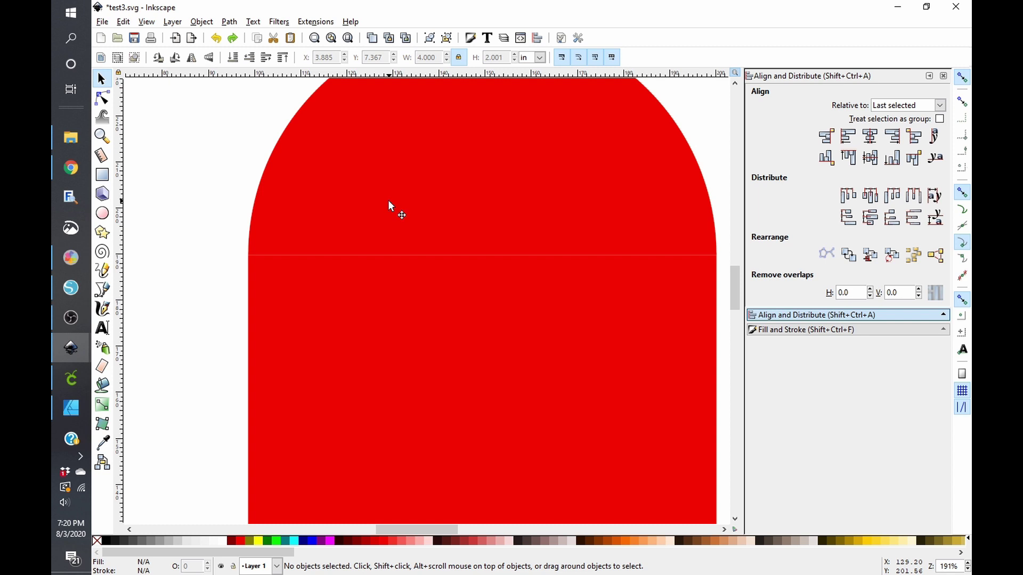
left_click_drag(389, 203, 389, 206)
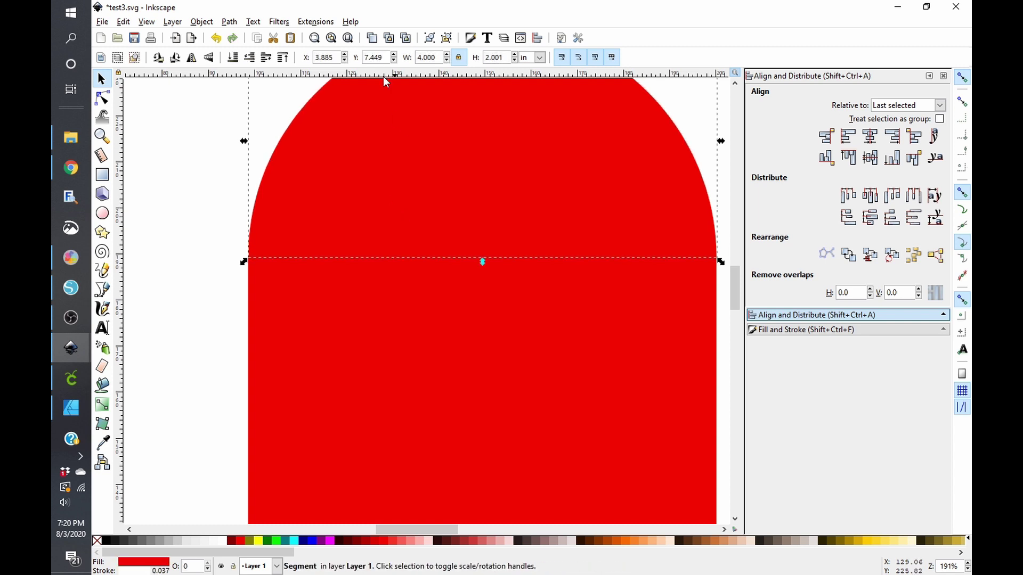
scroll(271, 212, "down", 3, "ctrl")
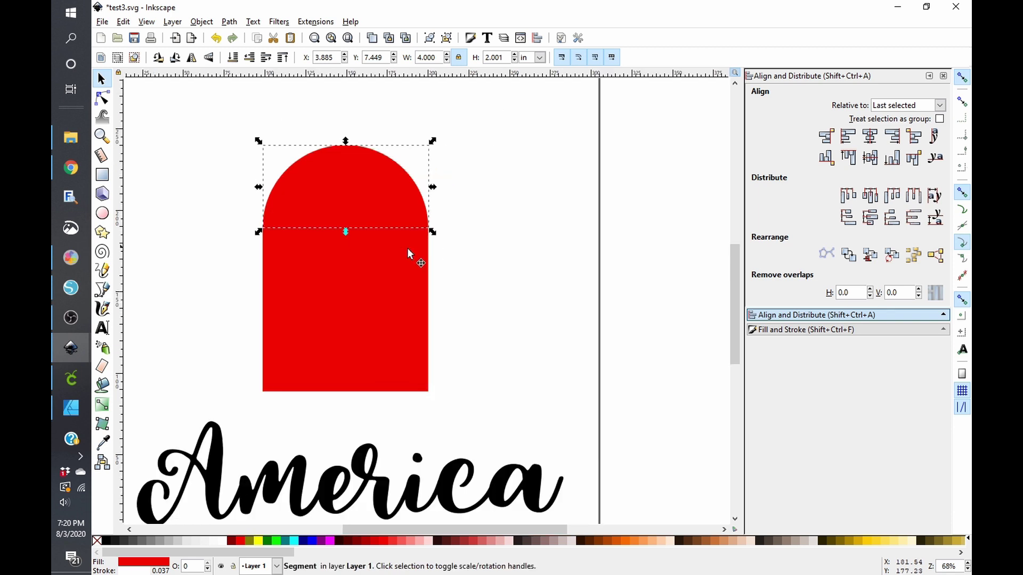
left_click(466, 256)
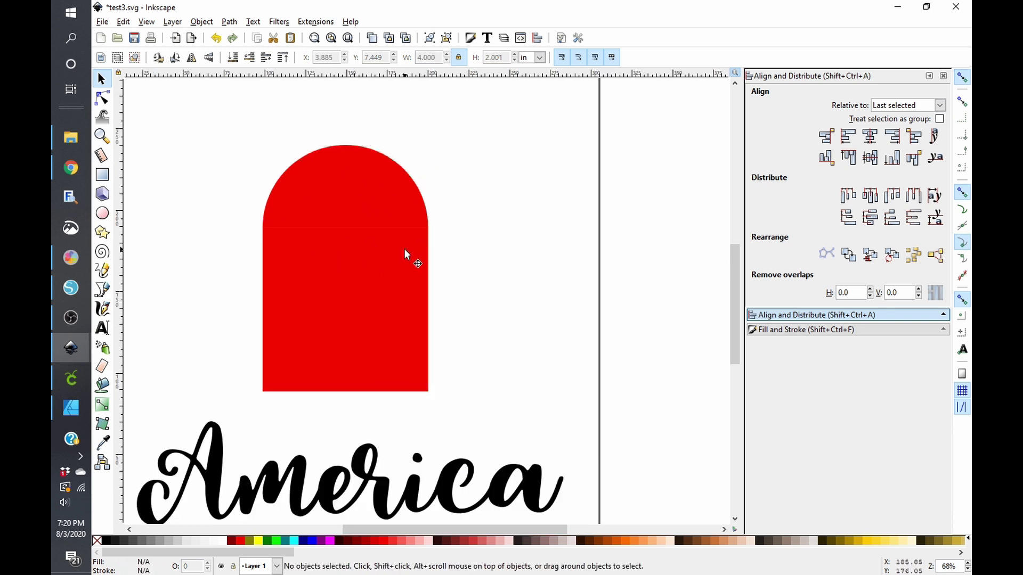
- Duplicate the half-disc, move the copy right, and rotate it 90° clockwise
left_click(343, 182)
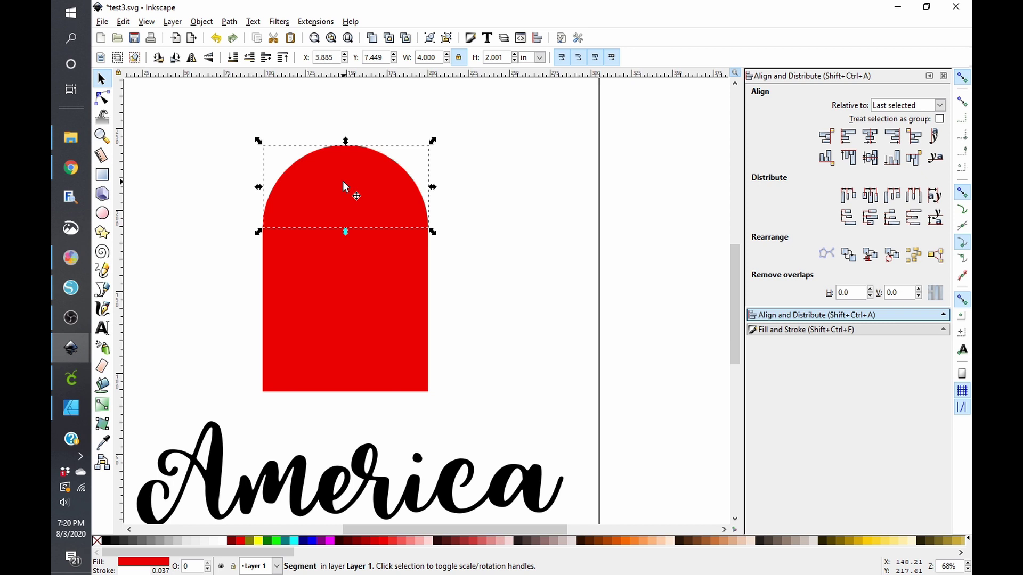
right_click(344, 185)
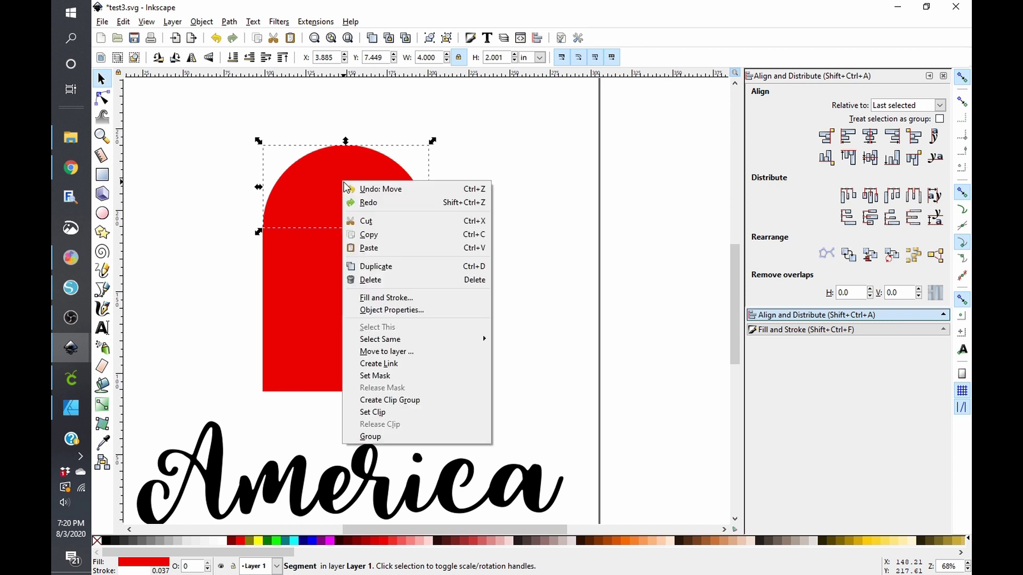
left_click(367, 267)
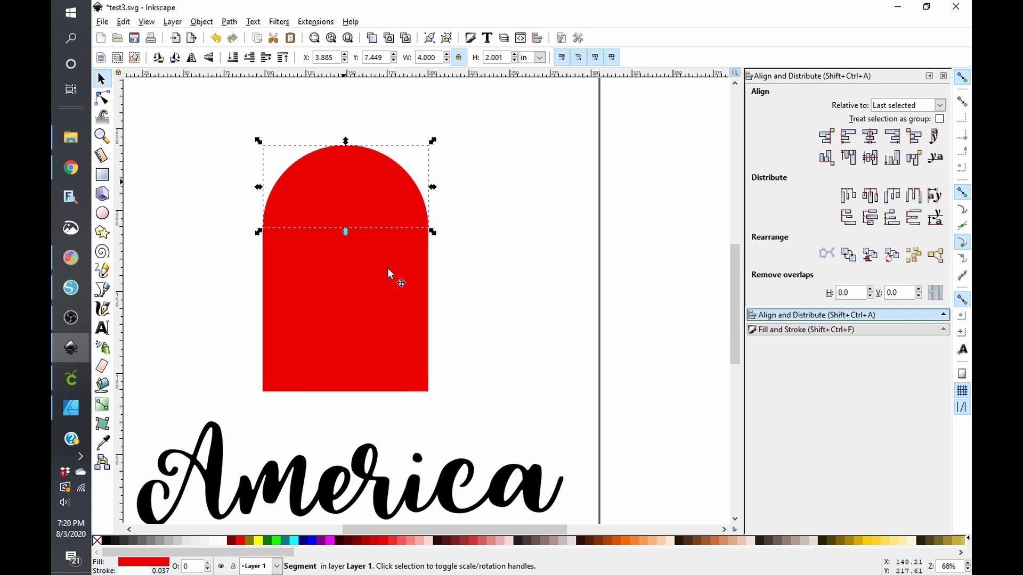
left_click_drag(335, 184, 516, 197)
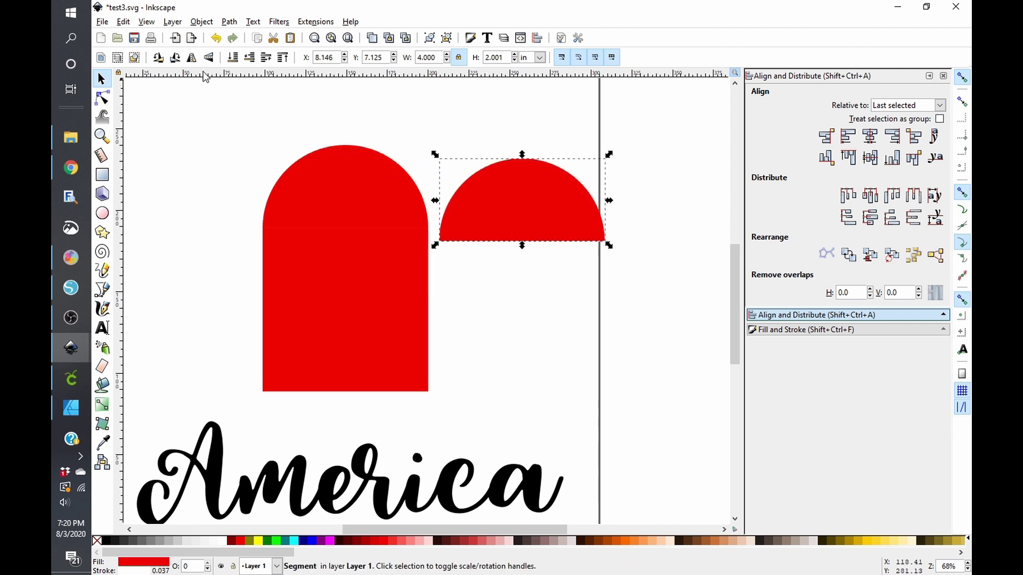
left_click(176, 58)
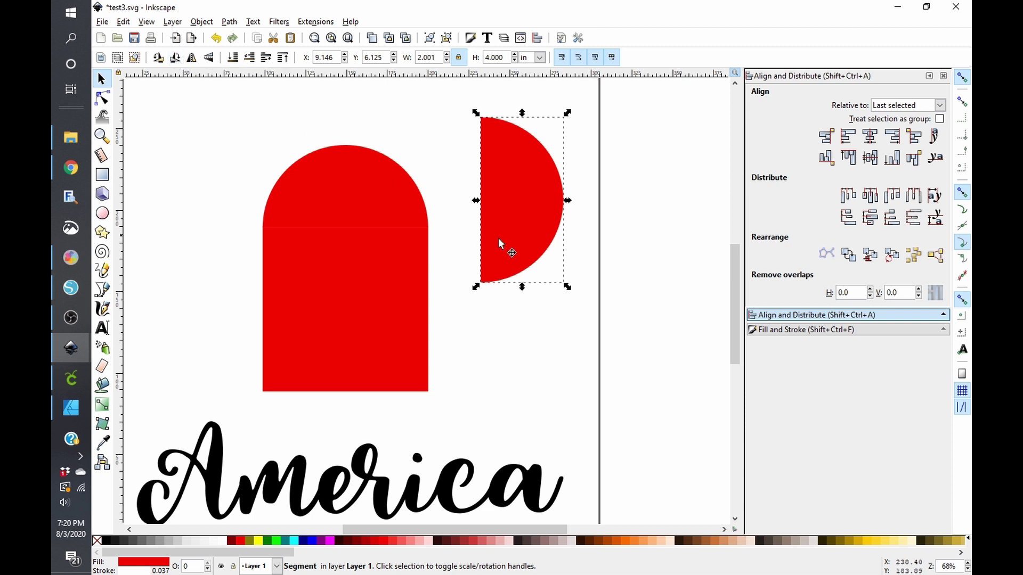
- Align the copy centred against the square's right edge, forming the heart
left_click(337, 291, "shift")
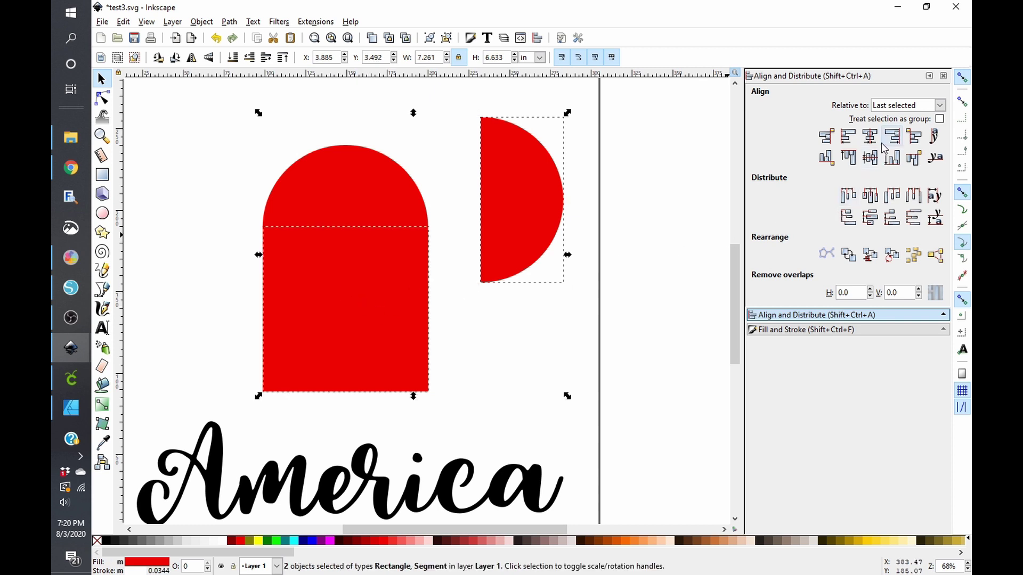
left_click(874, 158)
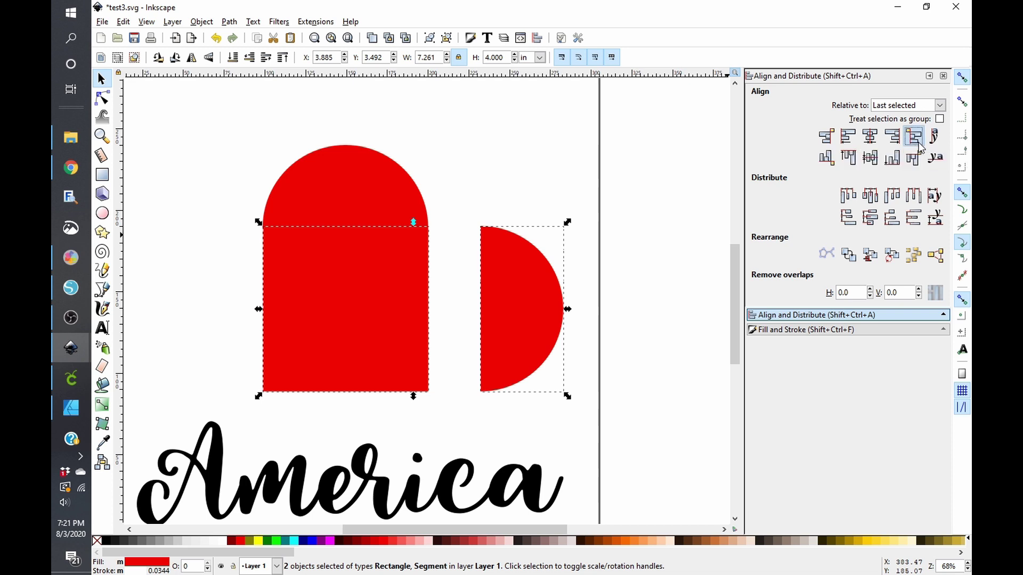
left_click(917, 143)
left_click(555, 203)
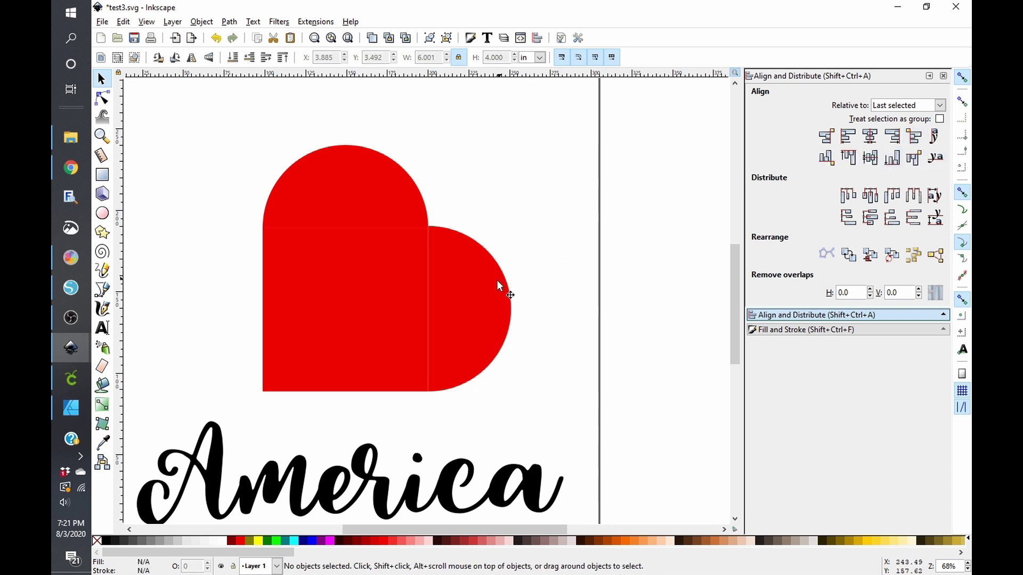
left_click(475, 297)
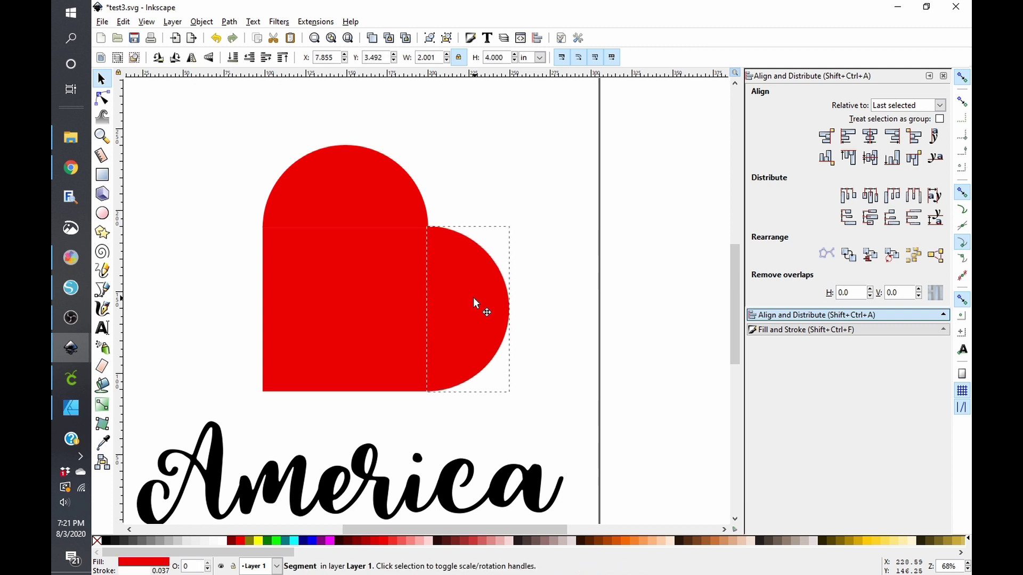
left_click(384, 301, "shift")
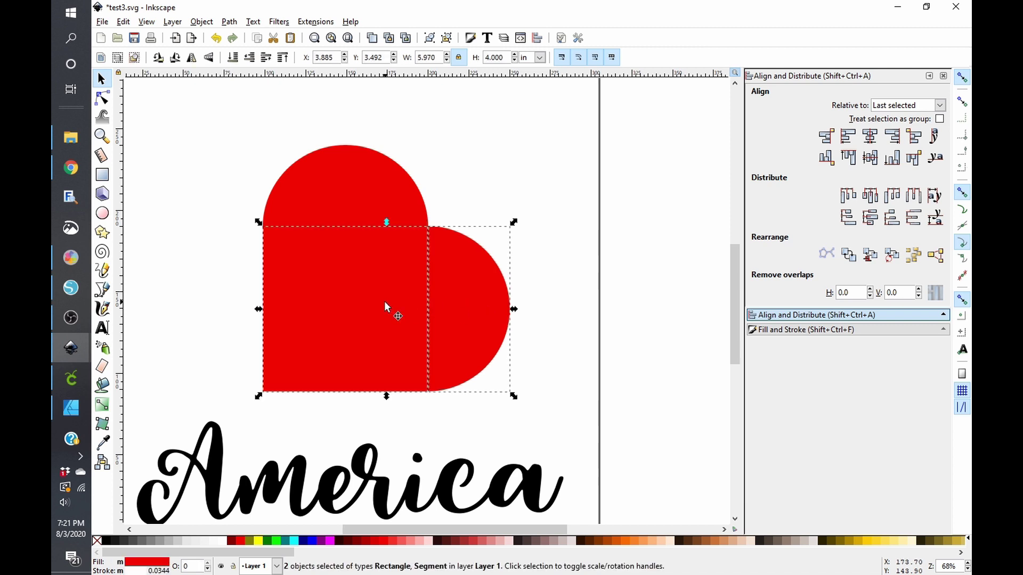
left_click(870, 158)
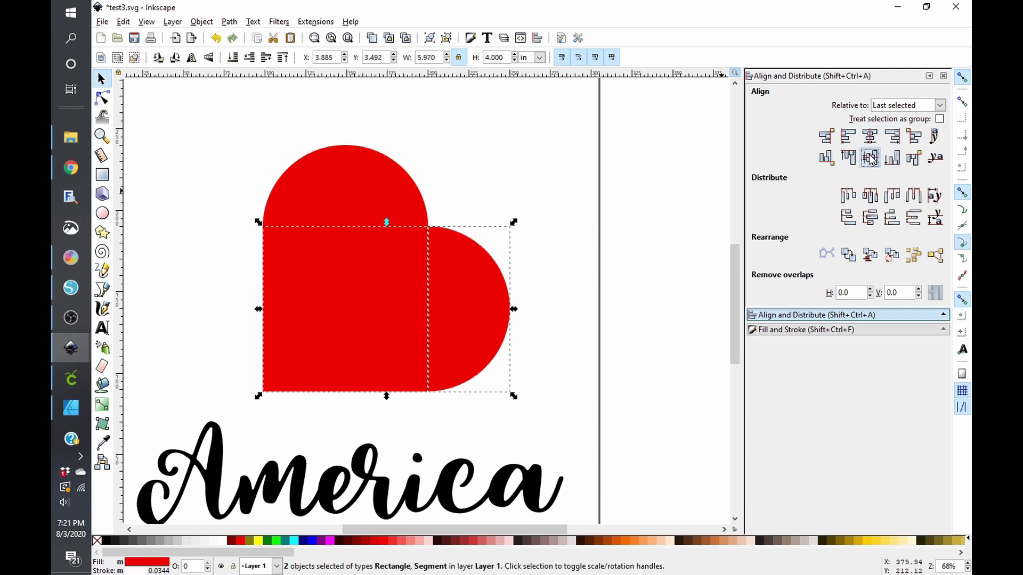
left_click(534, 188)
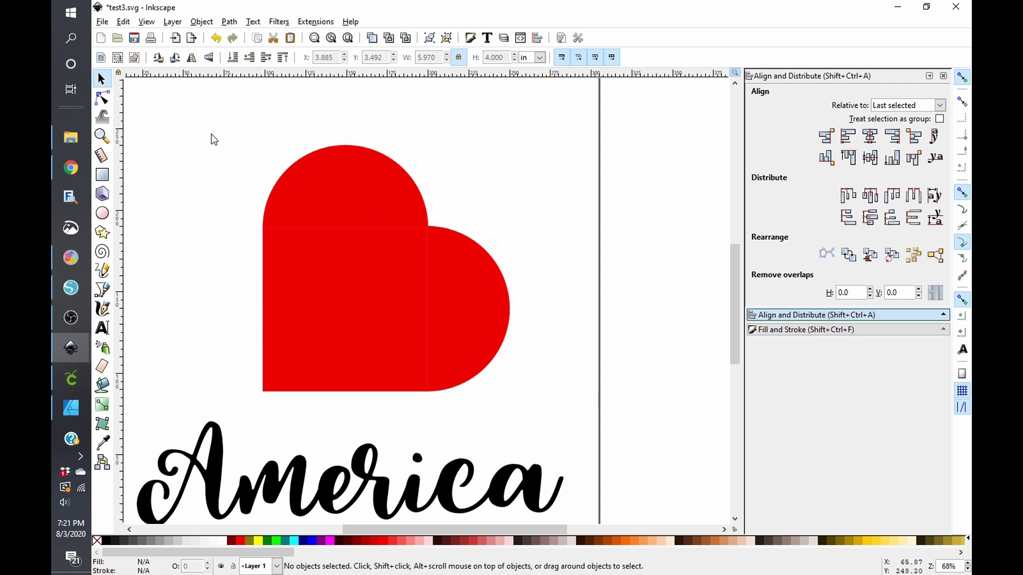
left_click_drag(197, 114, 545, 407)
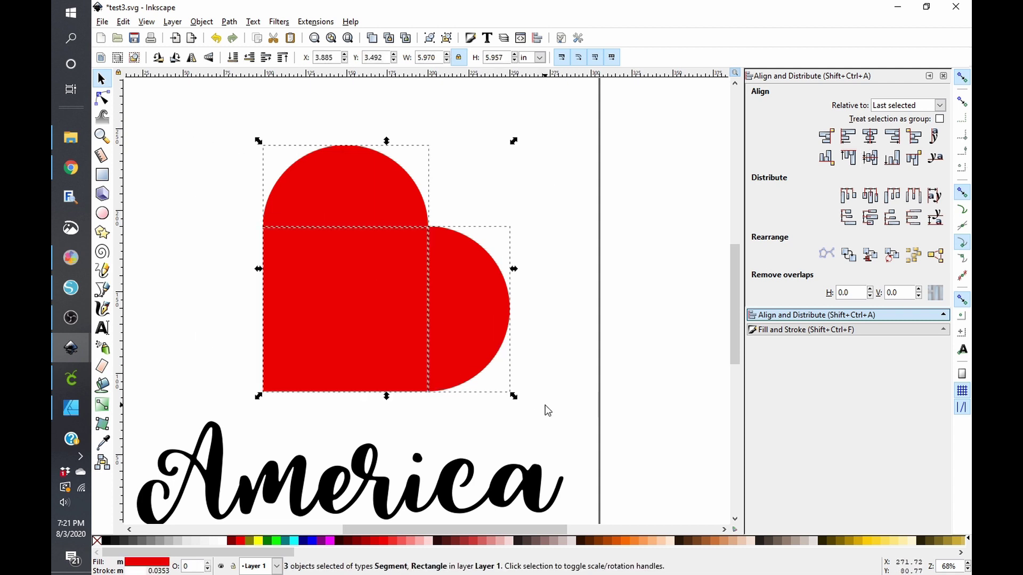
- Union the three red pieces into one upright heart path
left_click(228, 22)
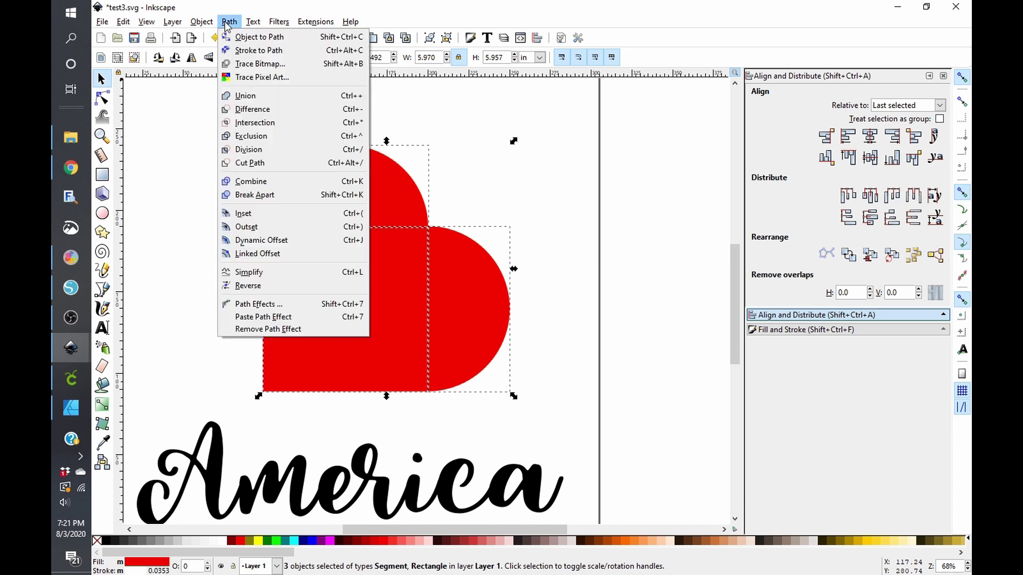
left_click(246, 96)
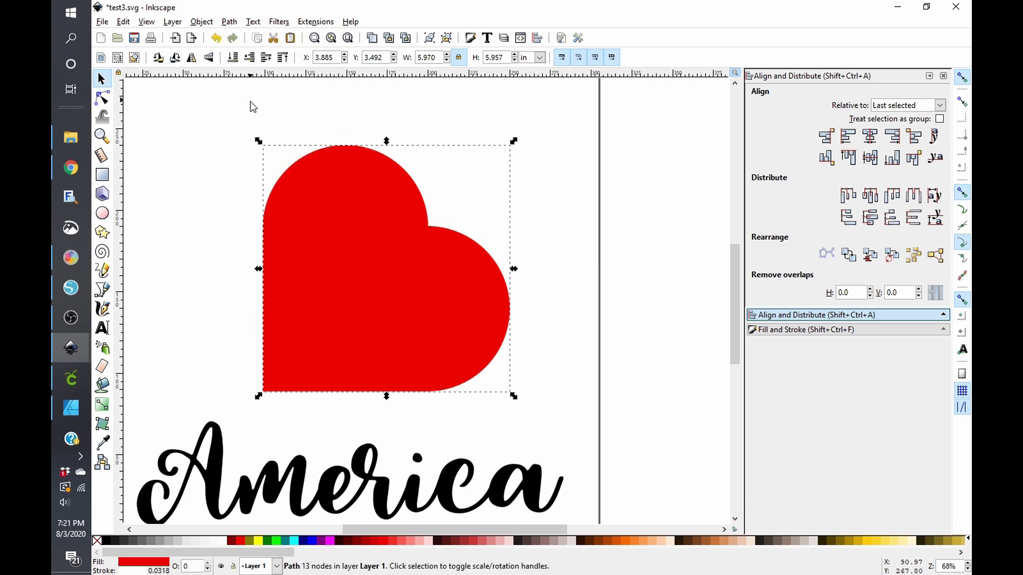
left_click(346, 223)
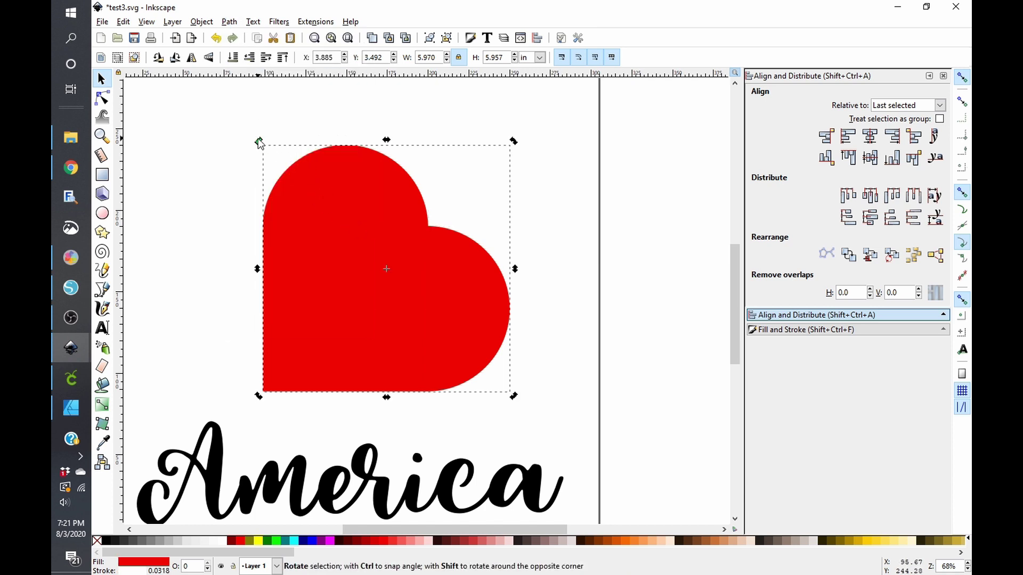
left_click_drag(258, 142, 177, 213)
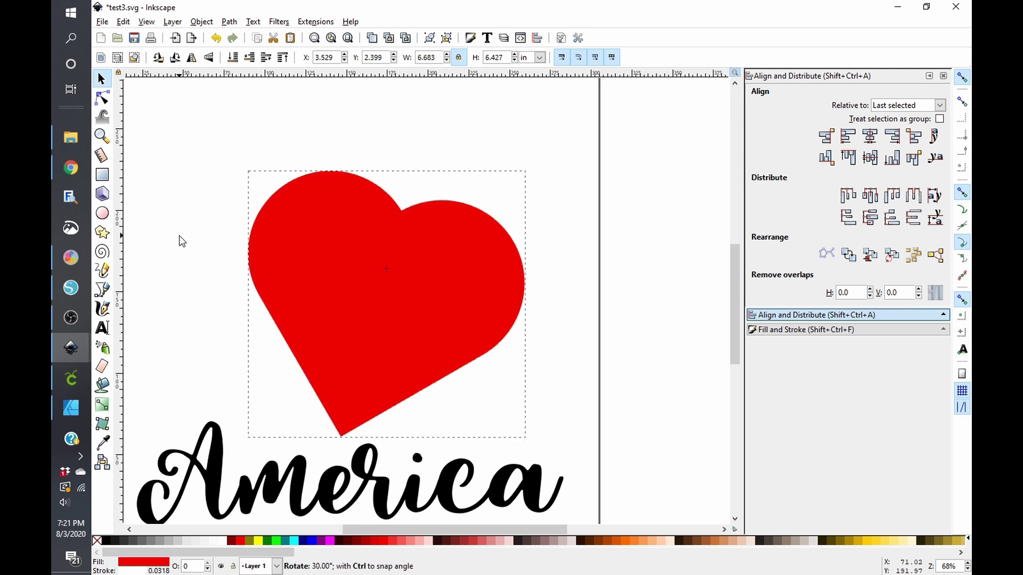
key("Escape")
- Enlarge the heart to about 8.5 × 7.8 inches and centre it horizontally on the page
scroll(232, 238, "down", 2, "ctrl")
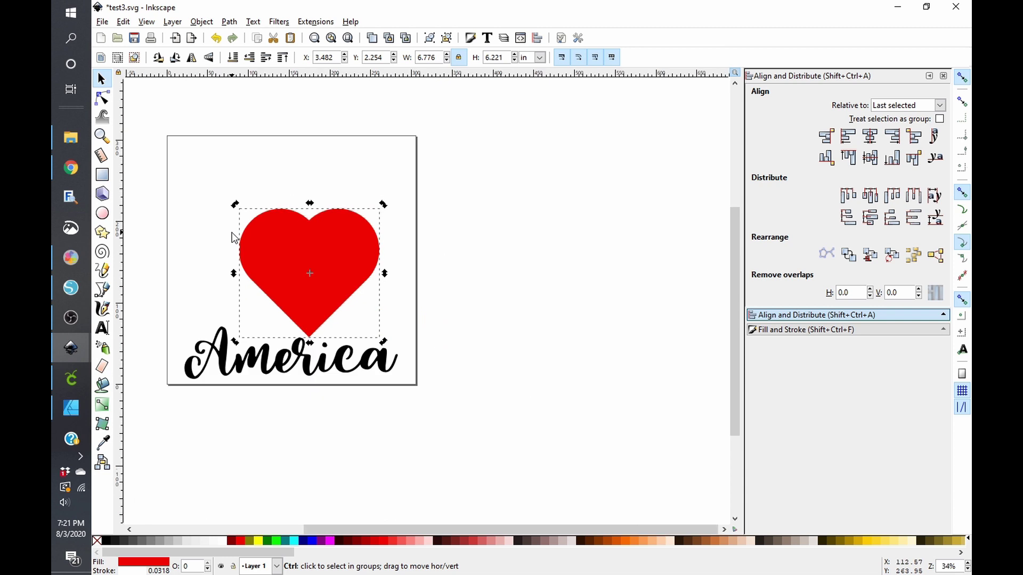
scroll(232, 238, "up", 1, "ctrl")
left_click_drag(493, 529, 436, 521)
scroll(498, 463, "up", 2)
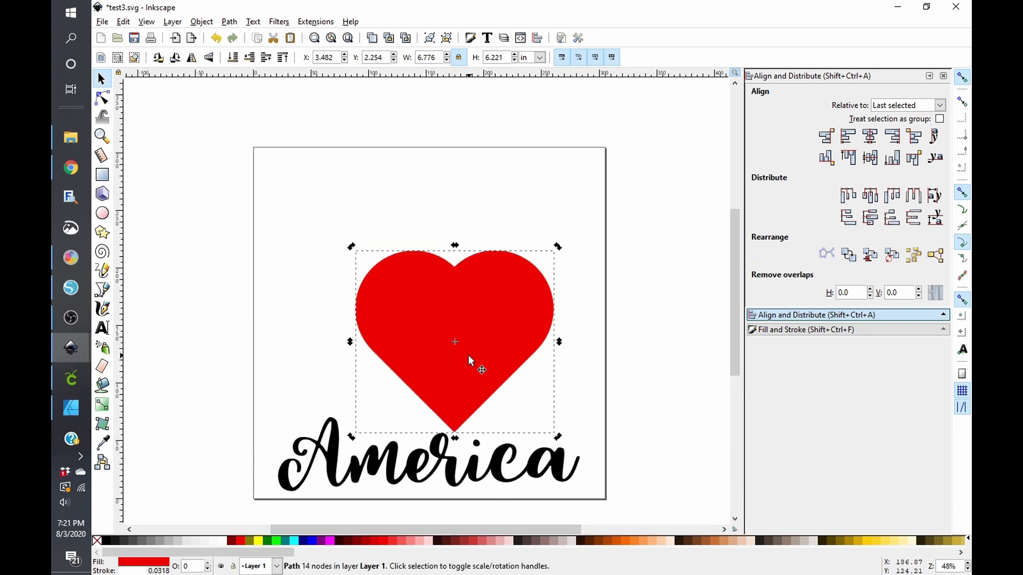
left_click_drag(468, 355, 412, 283)
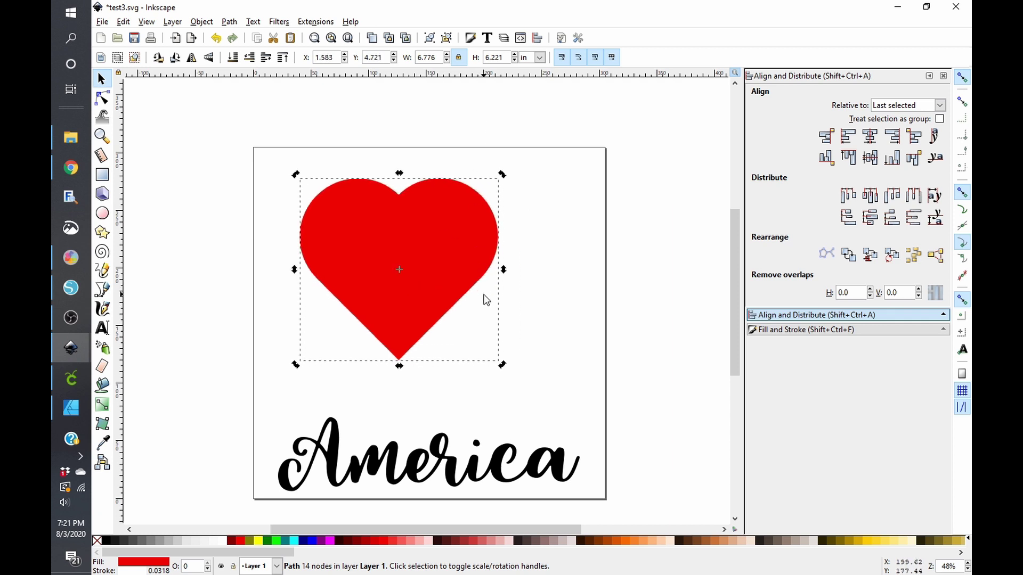
left_click_drag(502, 367, 554, 412)
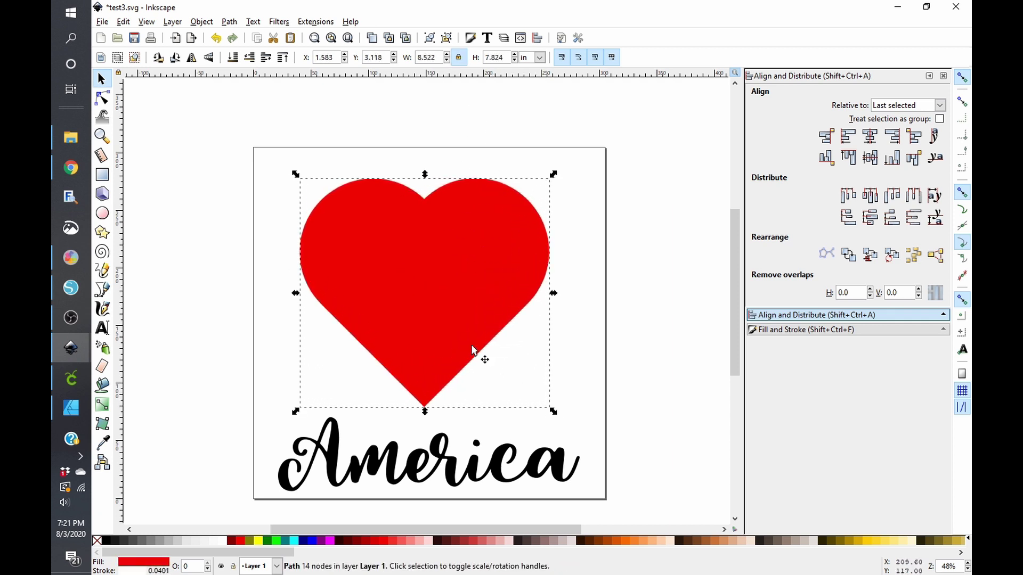
left_click_drag(440, 311, 449, 314)
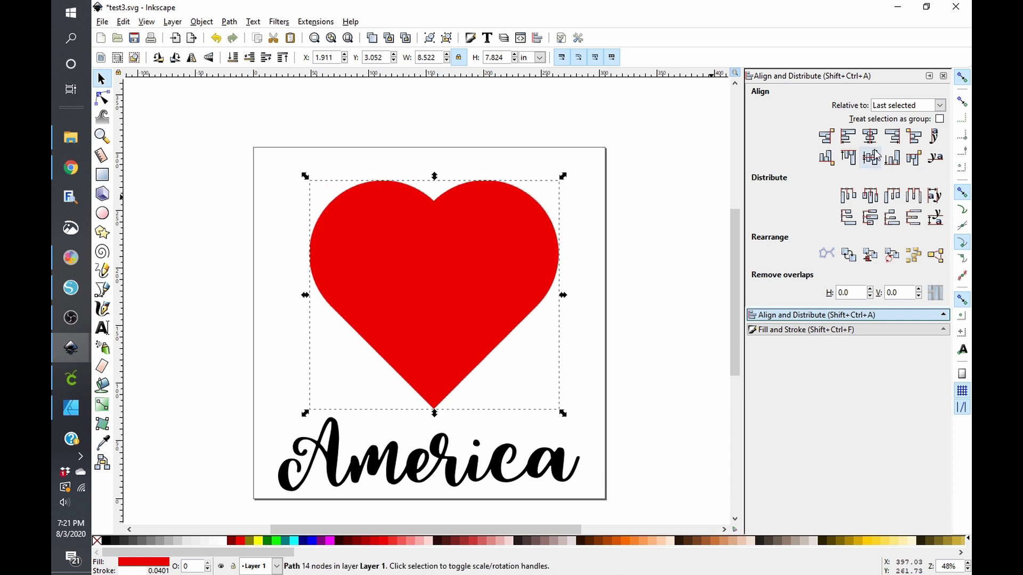
left_click(927, 106)
left_click(897, 178)
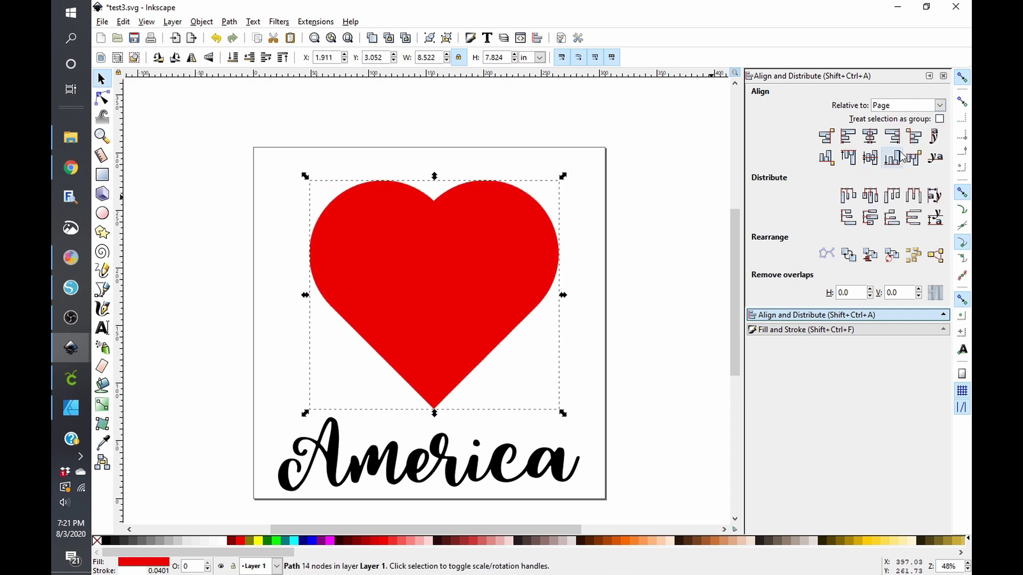
left_click(873, 140)
left_click(405, 122)
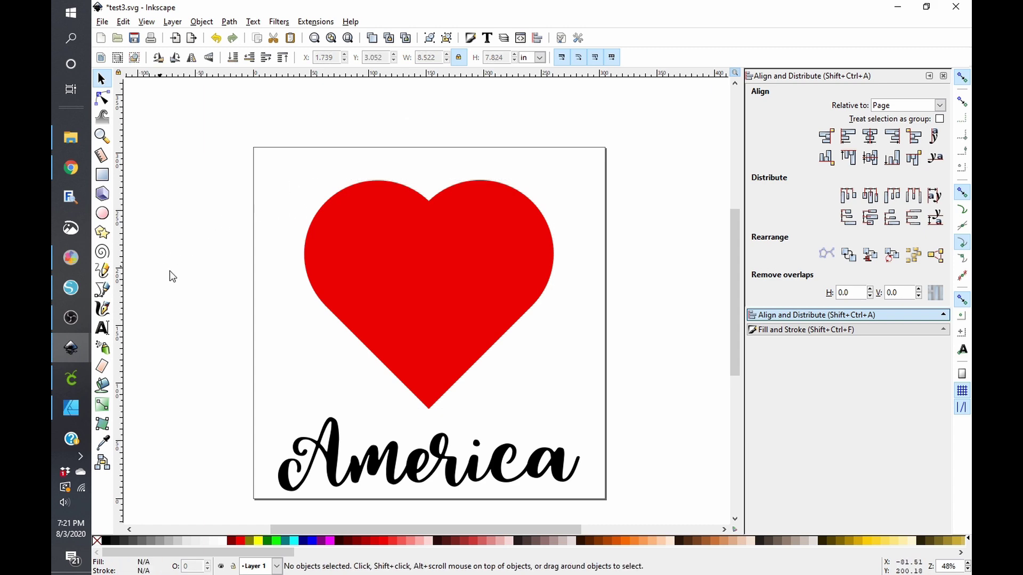
- Copy the flag from the American Flag document and paste it into test3.svg
mouse_move(73, 336)
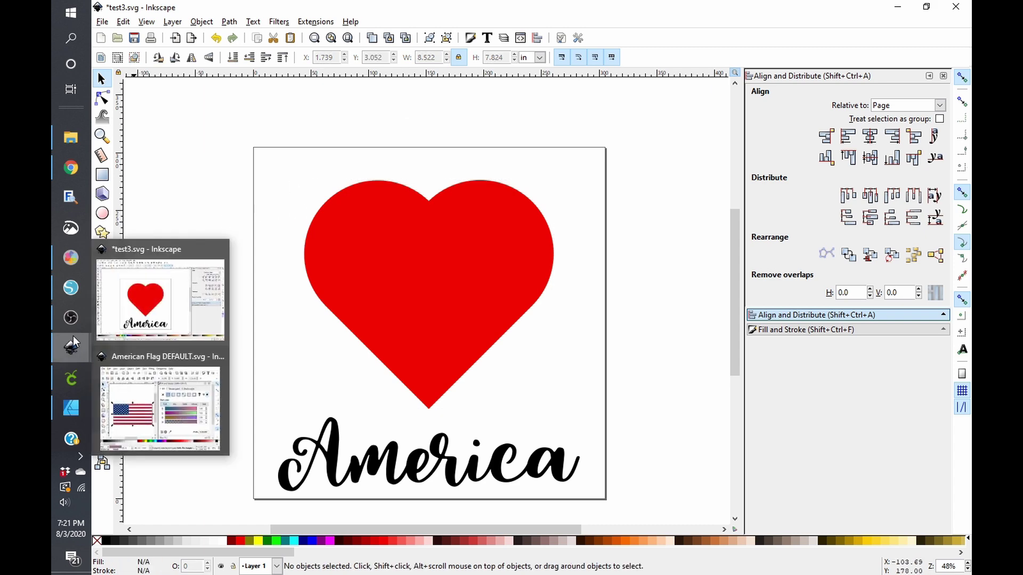
left_click(155, 356)
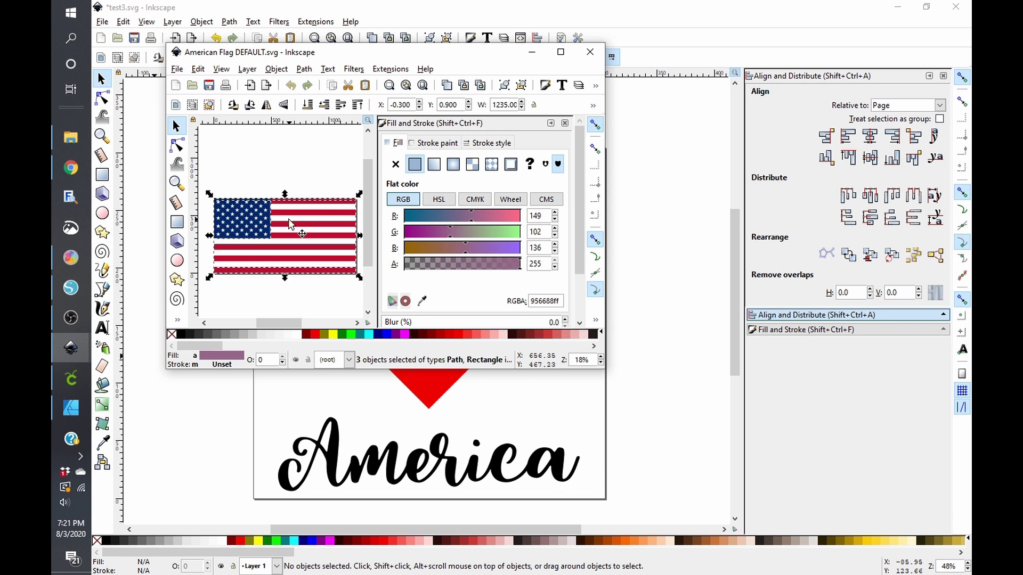
key("ctrl+c")
key("alt+Tab")
key("ctrl+v")
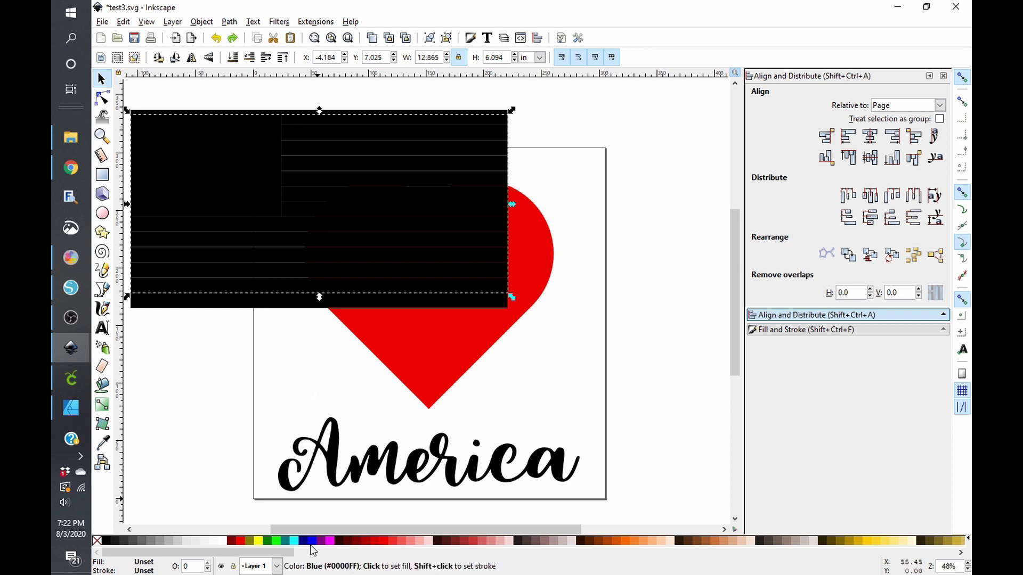
- Try ungrouping the pasted flag, then fill its alternate stripes with red
left_click(201, 22)
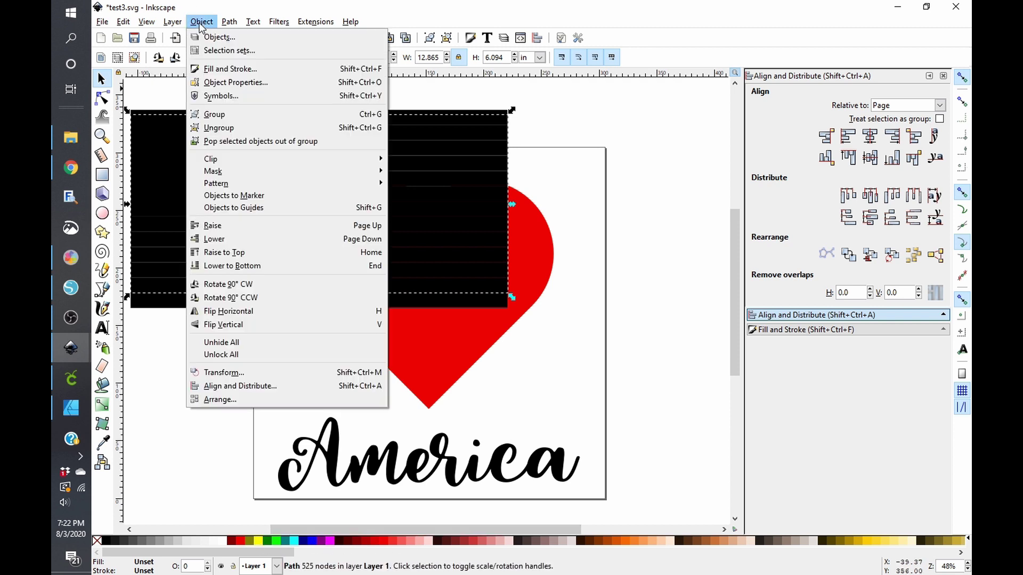
left_click(222, 128)
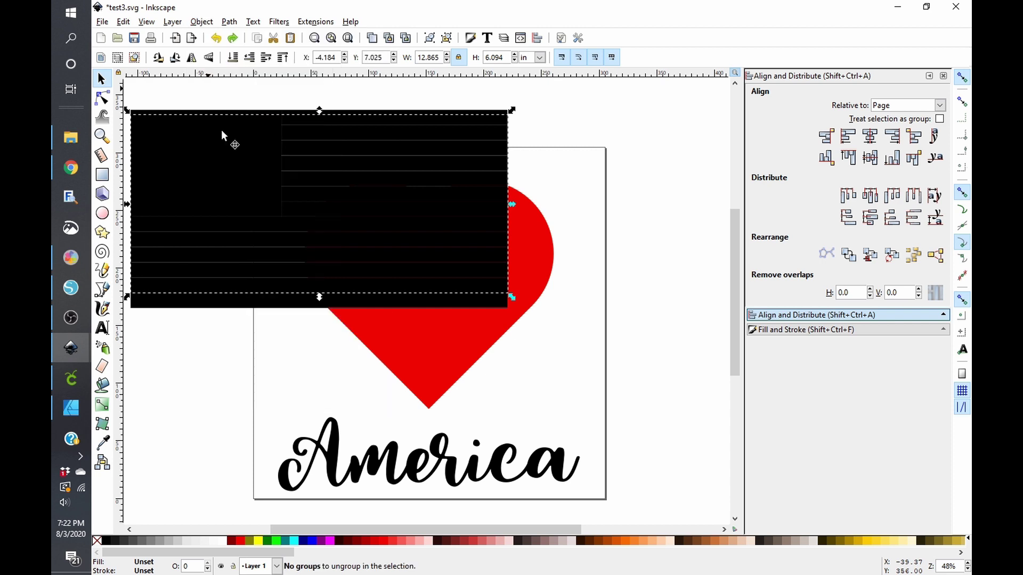
left_click(208, 327)
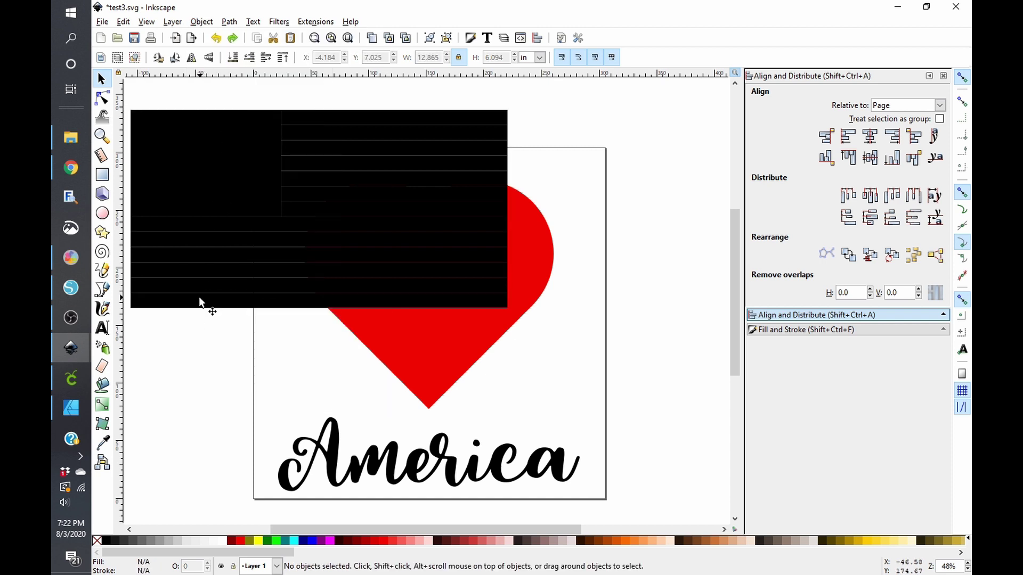
left_click(241, 214)
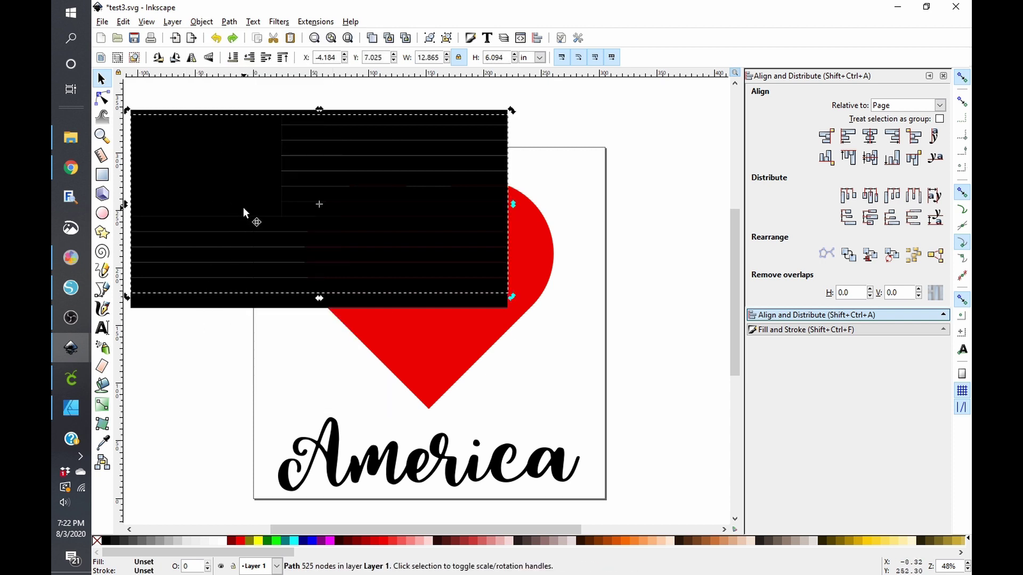
left_click(240, 214, "alt")
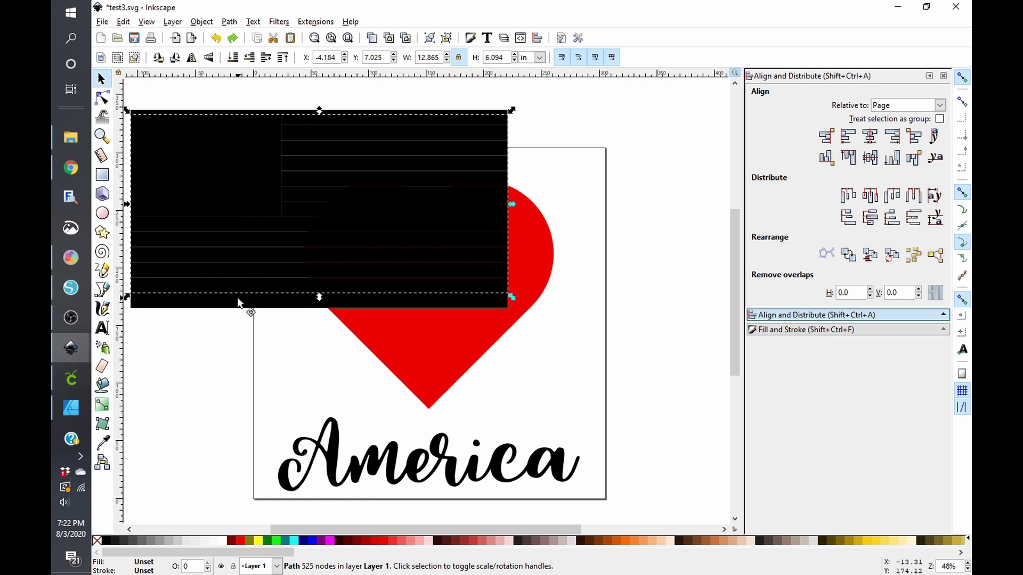
left_click(242, 541)
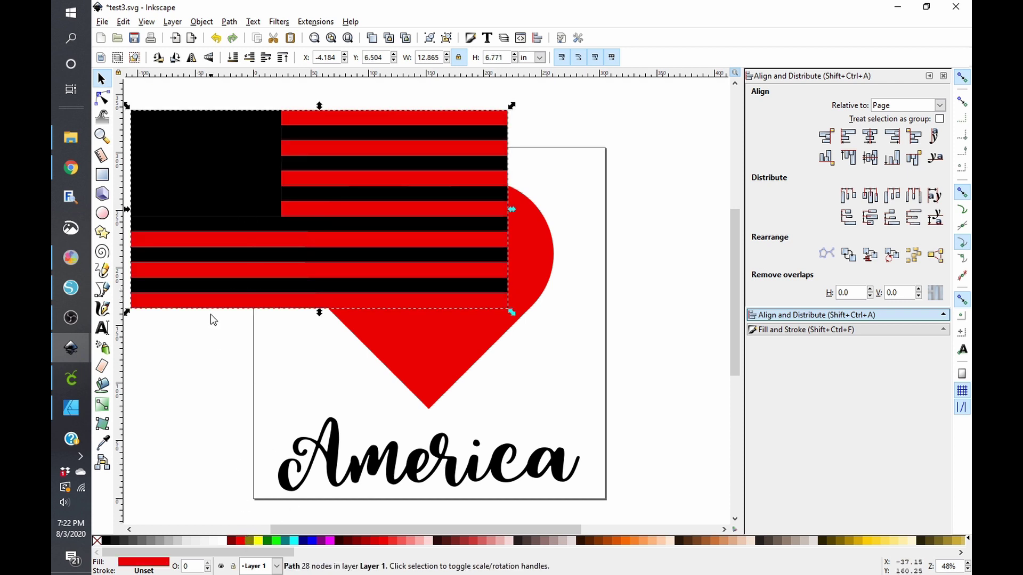
- Make the stars and stripes white and the canton blue, then group the three flag parts
left_click(213, 290, "alt")
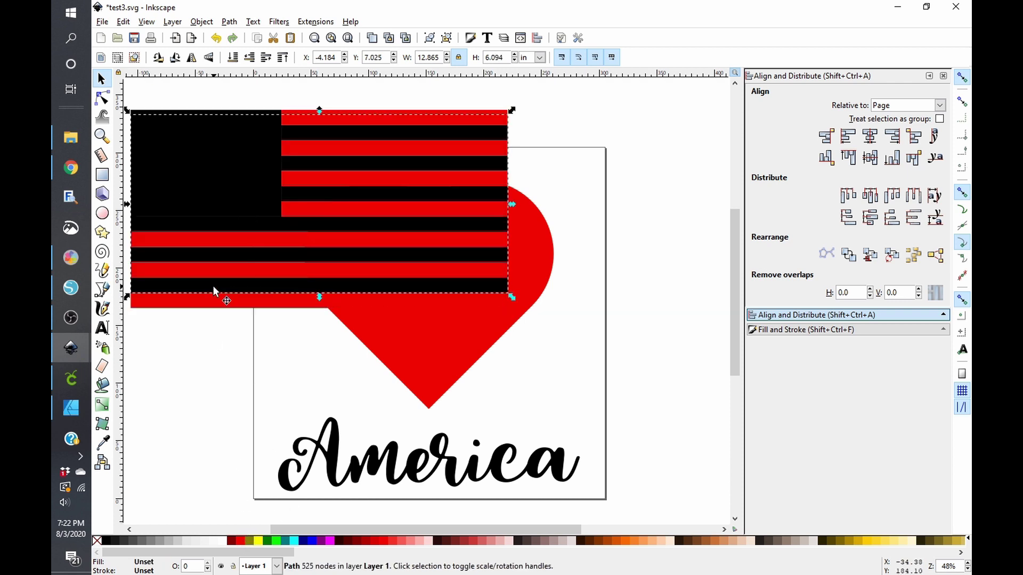
left_click(227, 541)
left_click(231, 214)
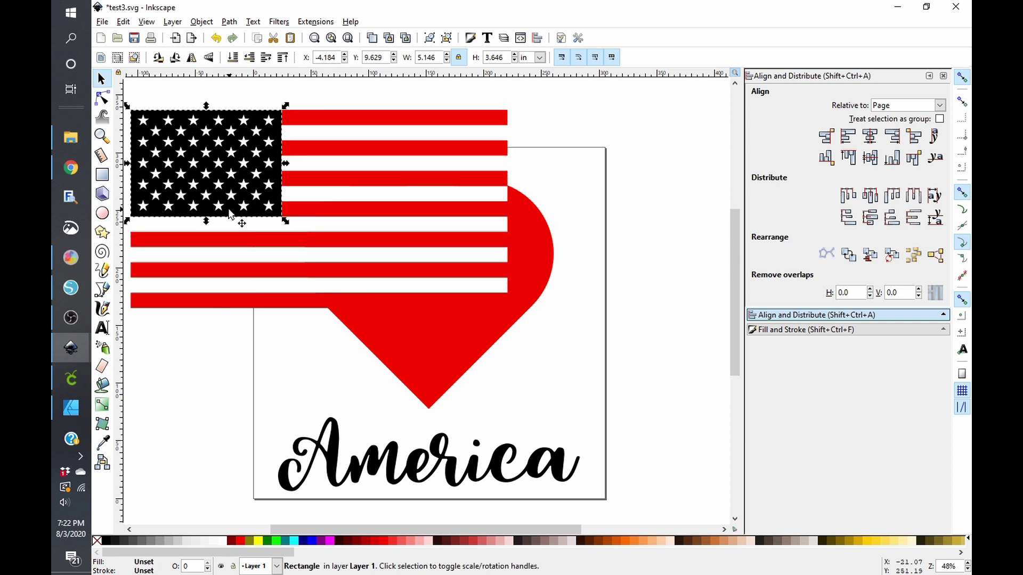
left_click(314, 541)
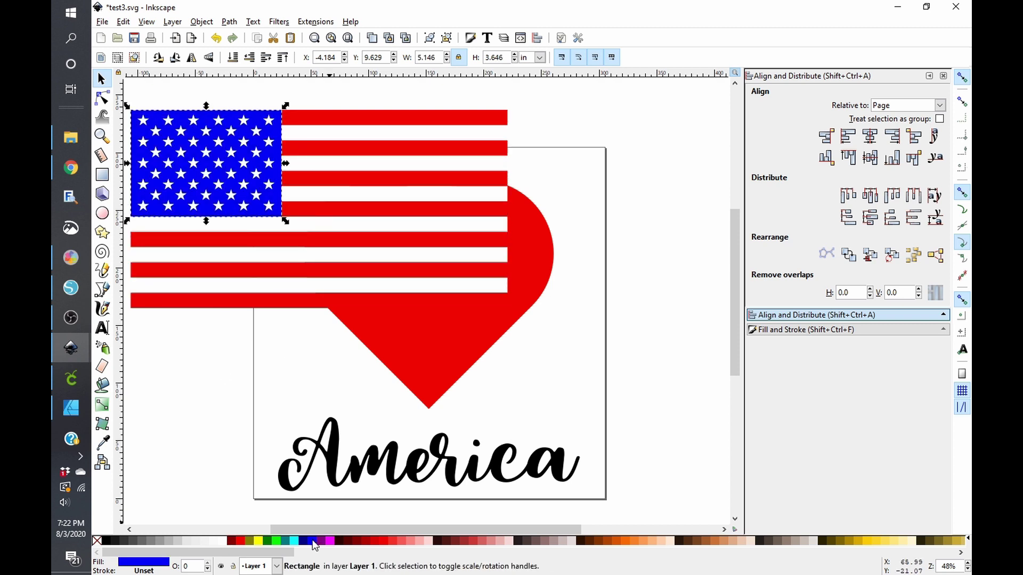
left_click(229, 228, "shift")
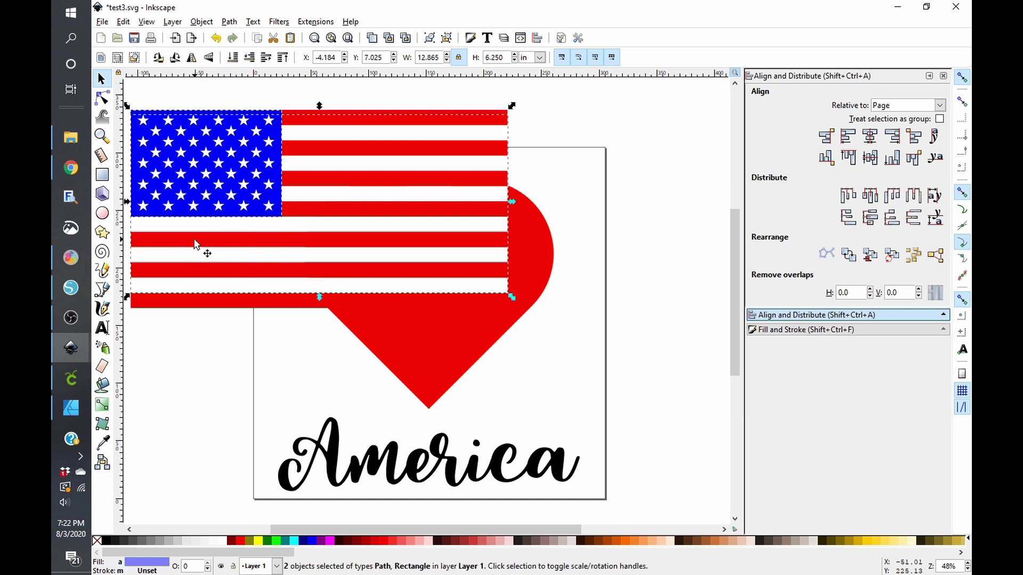
key("ctrl+g")
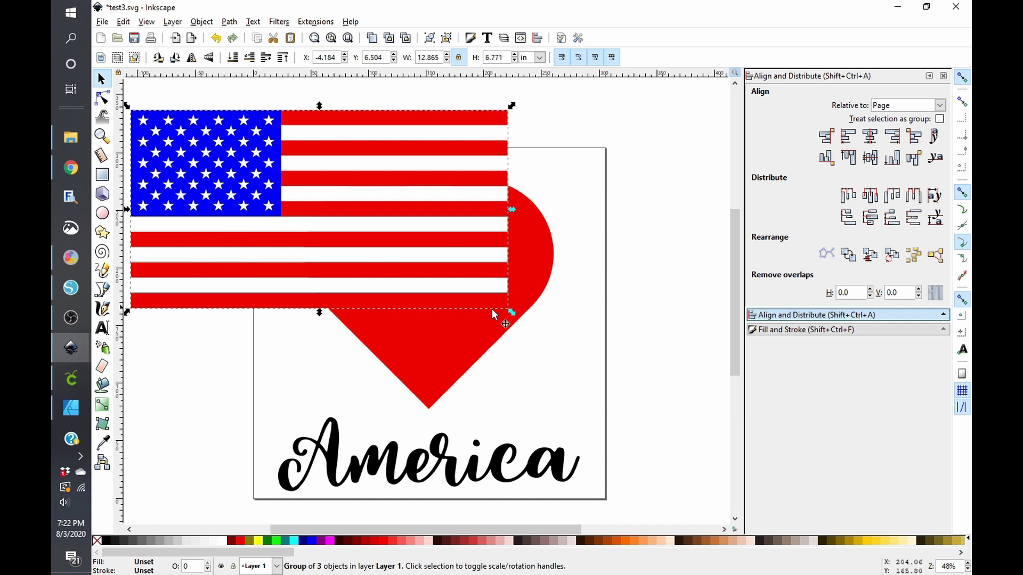
- Enlarge the flag group, move it over the page, and lower it to the bottom
left_click_drag(513, 316, 646, 427)
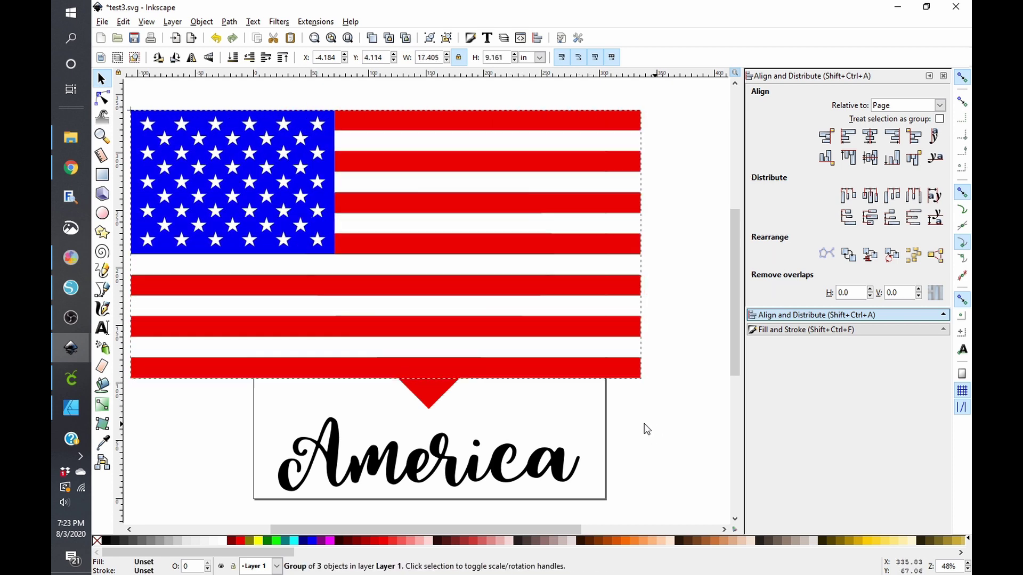
left_click_drag(555, 344, 620, 379)
left_click(201, 21)
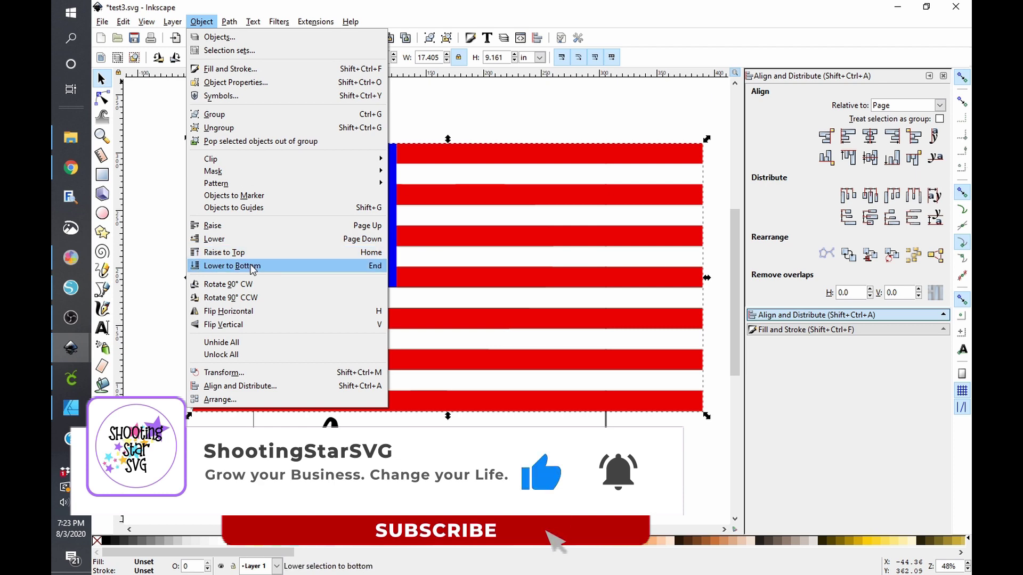
left_click(242, 265)
left_click(385, 248)
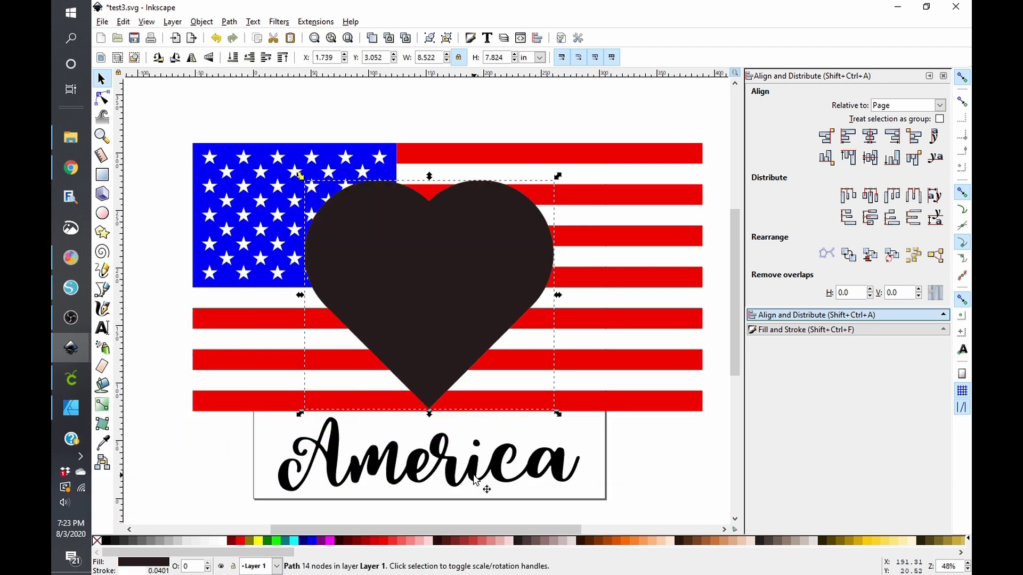
left_click(601, 343)
left_click_drag(598, 337, 637, 374)
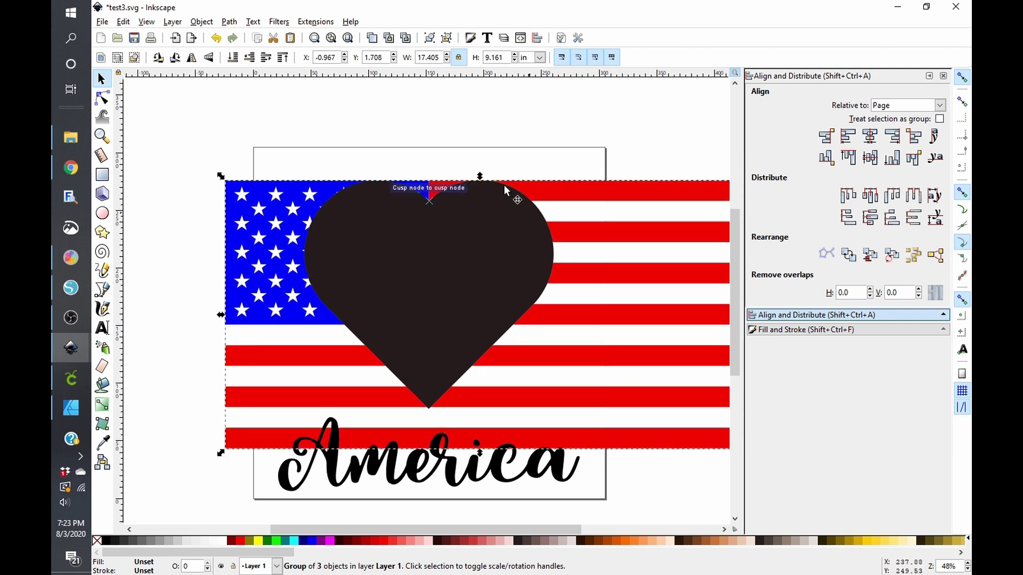
- Duplicate the black heart twice
left_click(432, 130)
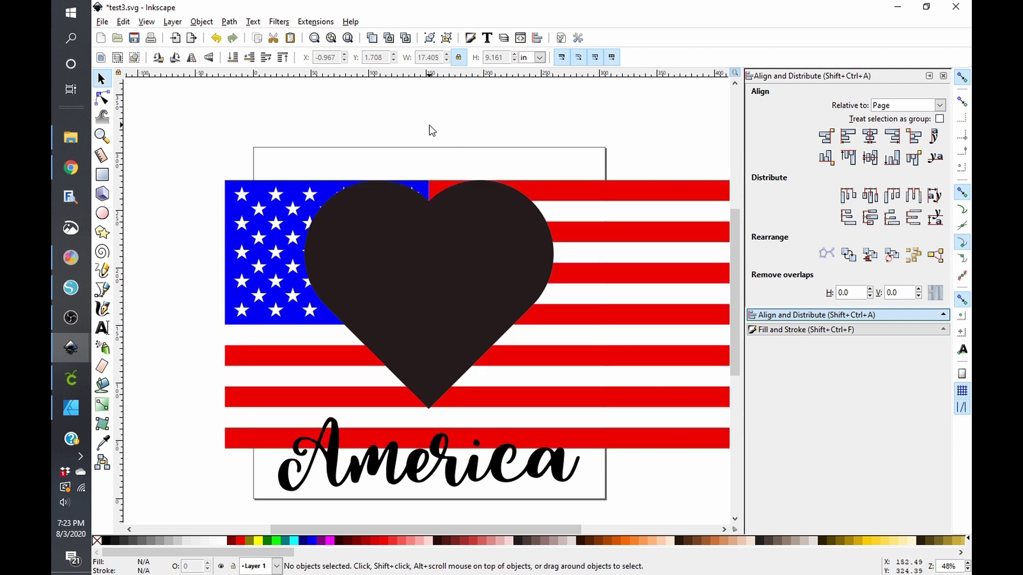
left_click(415, 245)
key("ctrl+z")
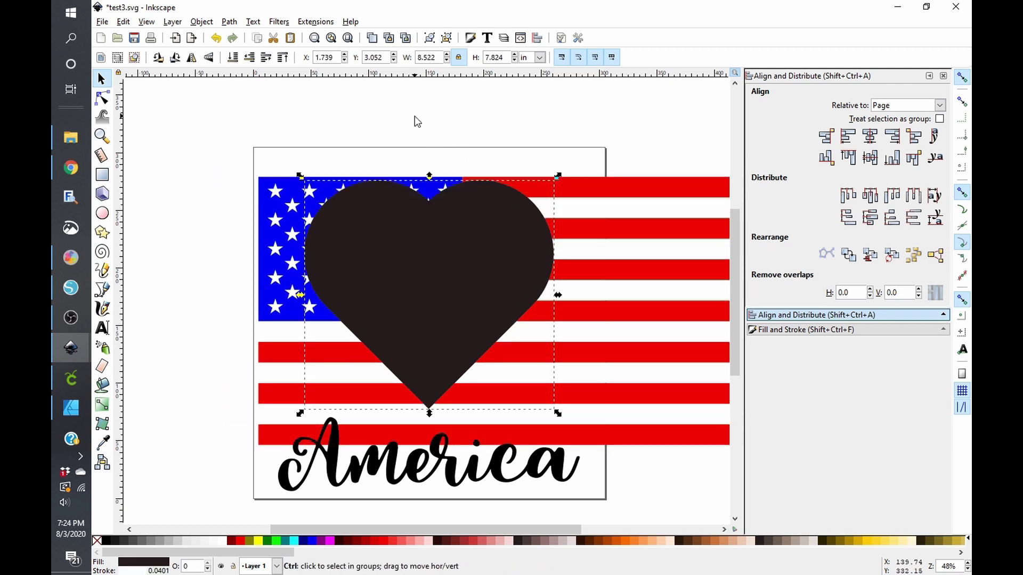
right_click(397, 236)
left_click(436, 322)
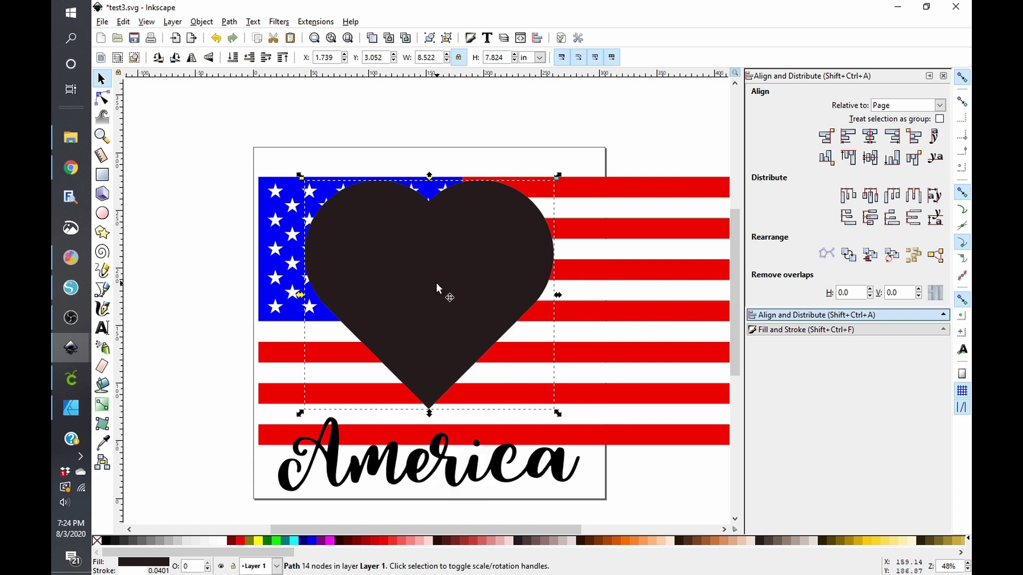
right_click(436, 282)
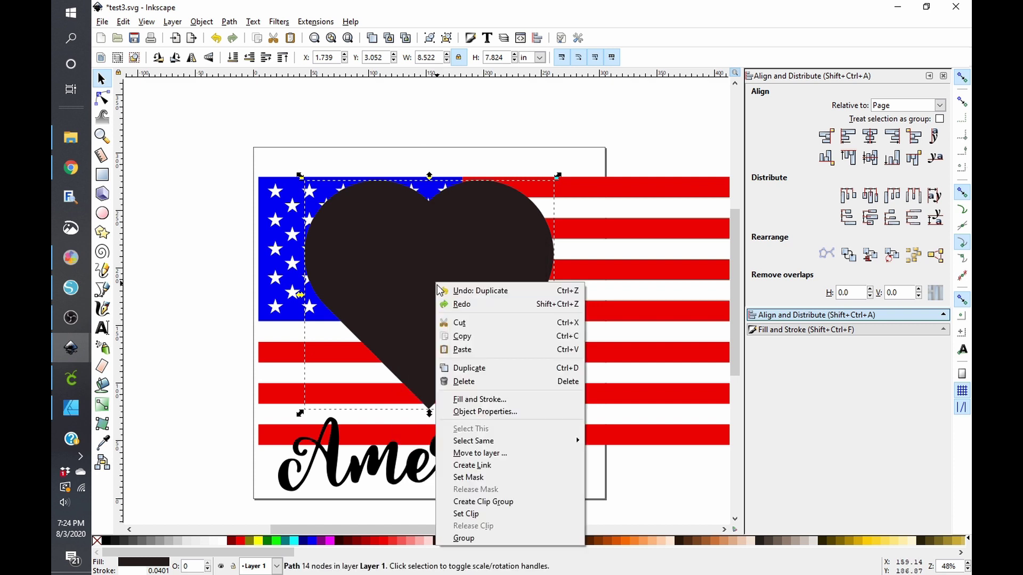
left_click(471, 369)
left_click(442, 153)
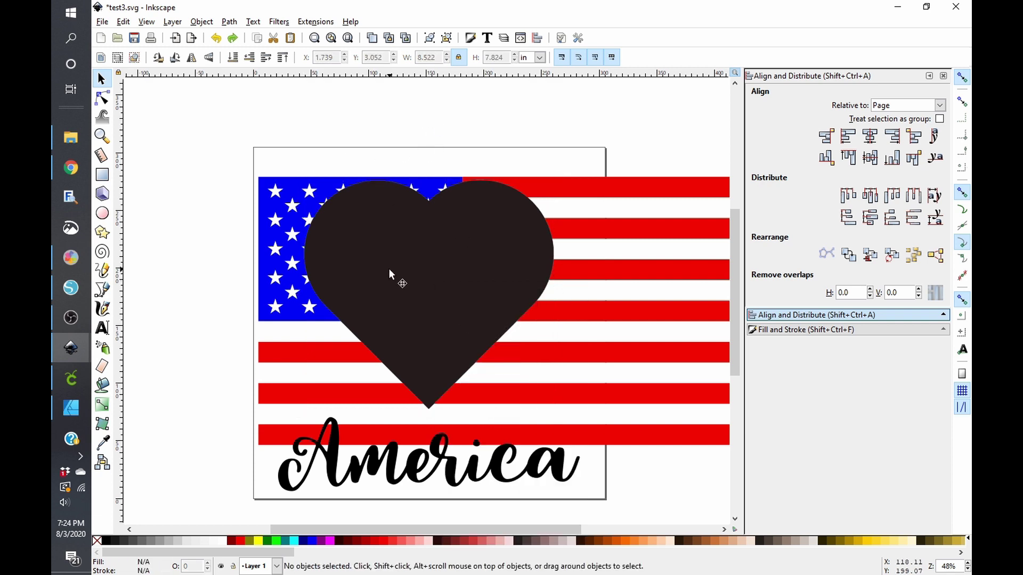
- Ungroup the flag and intersect its blue star field with the heart
mouse_move(290, 316)
left_mouse_down()
mouse_move(263, 314)
mouse_move(273, 320)
left_mouse_up()
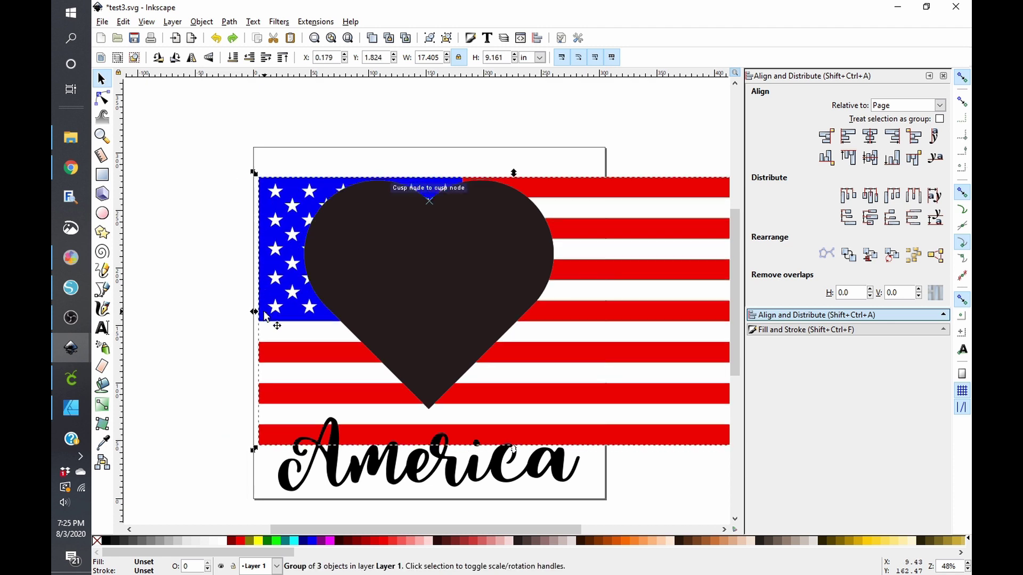
left_click(205, 22)
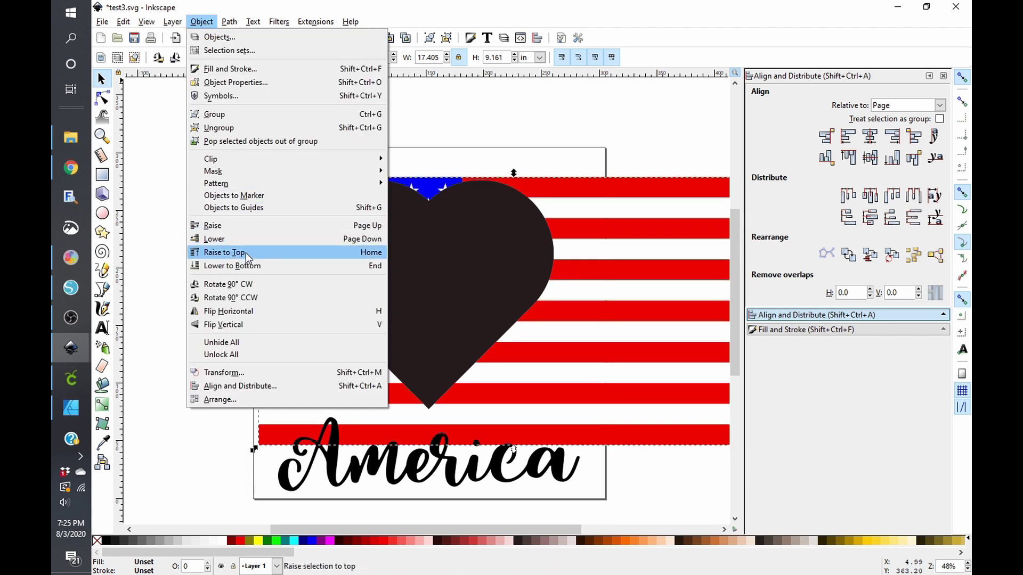
left_click(229, 126)
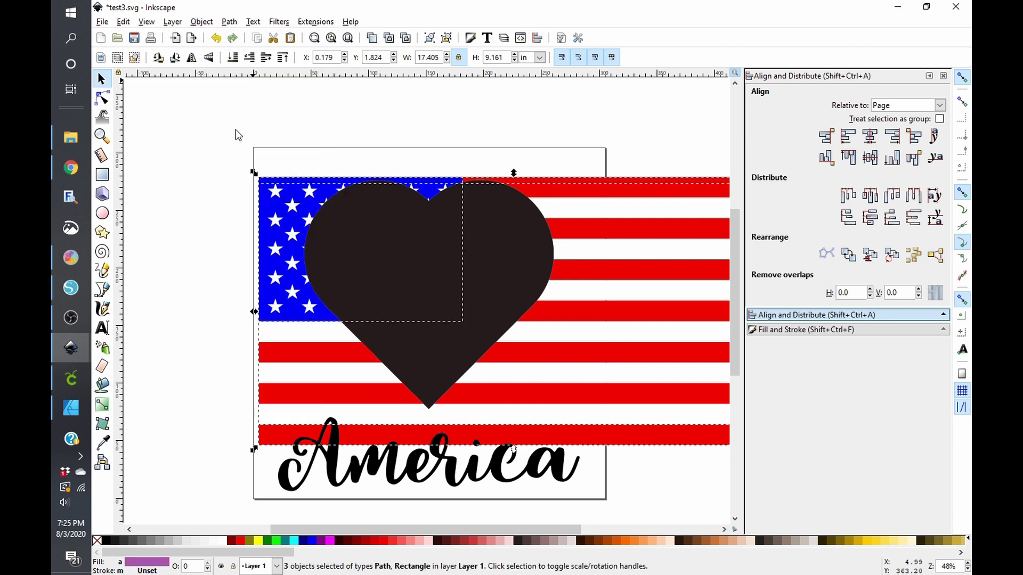
left_click(301, 127)
left_click(365, 241)
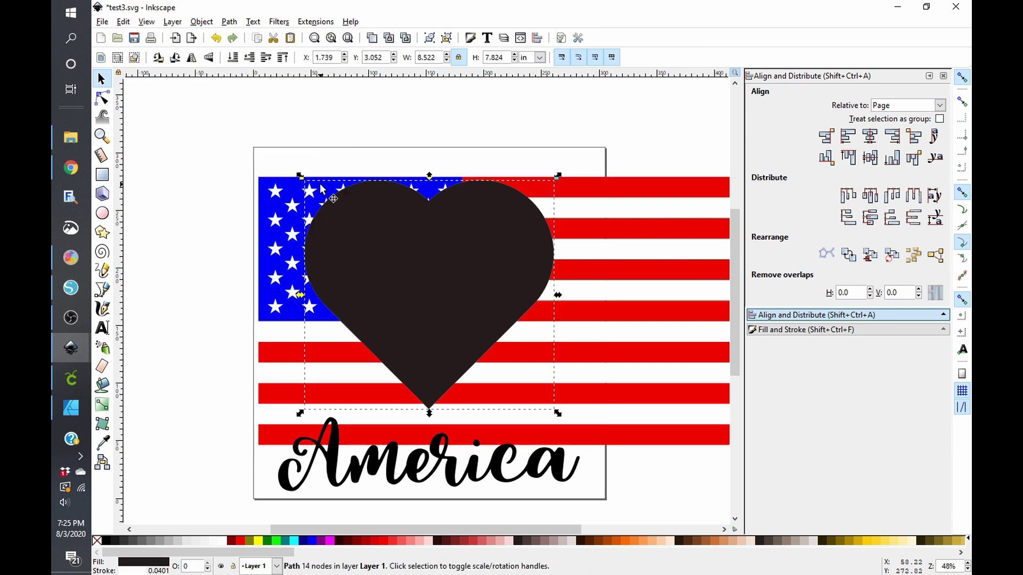
left_click(324, 190, "ctrl")
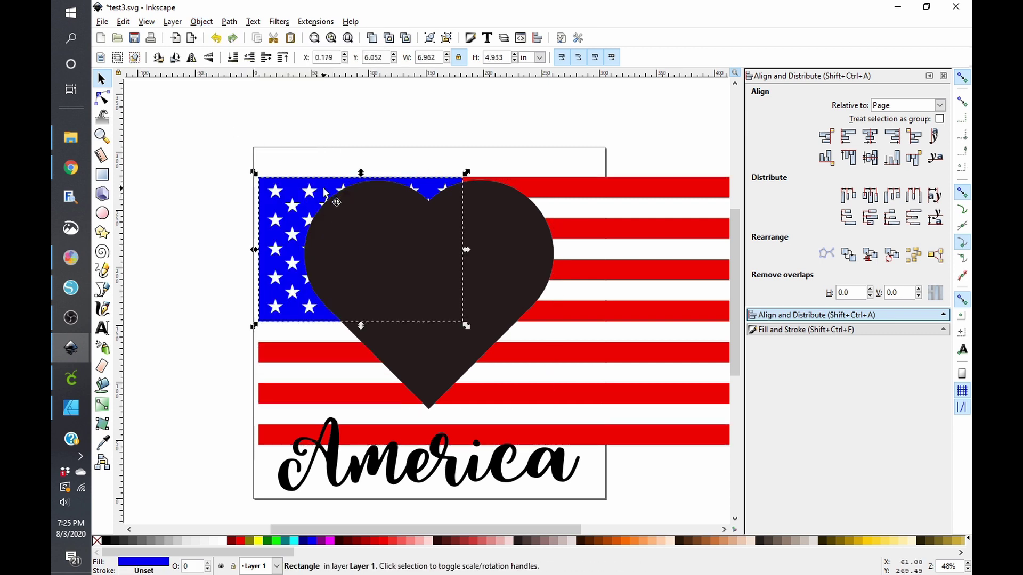
left_click(390, 221)
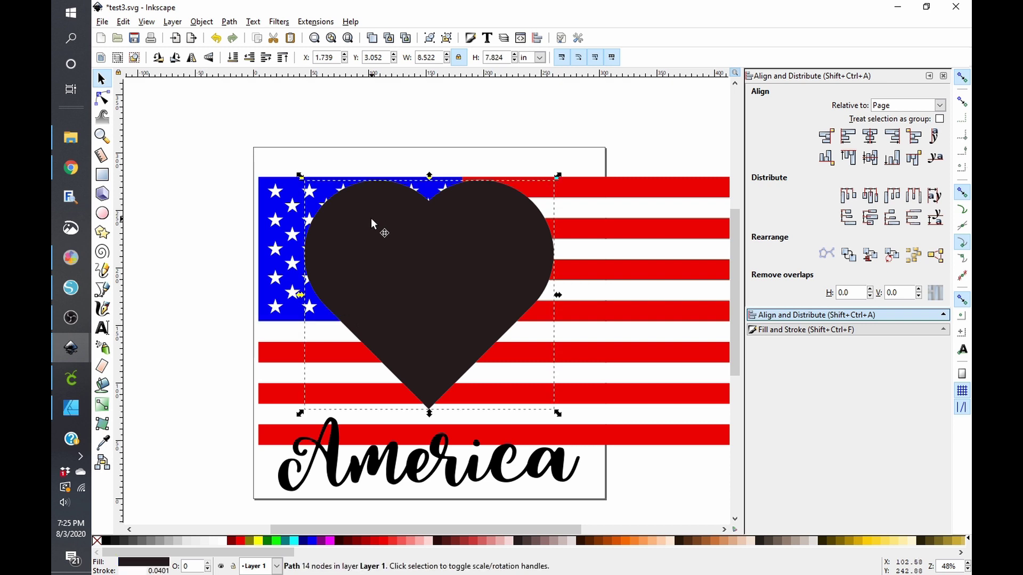
left_click(326, 200, "ctrl")
left_click(390, 225)
left_click(324, 191, "shift")
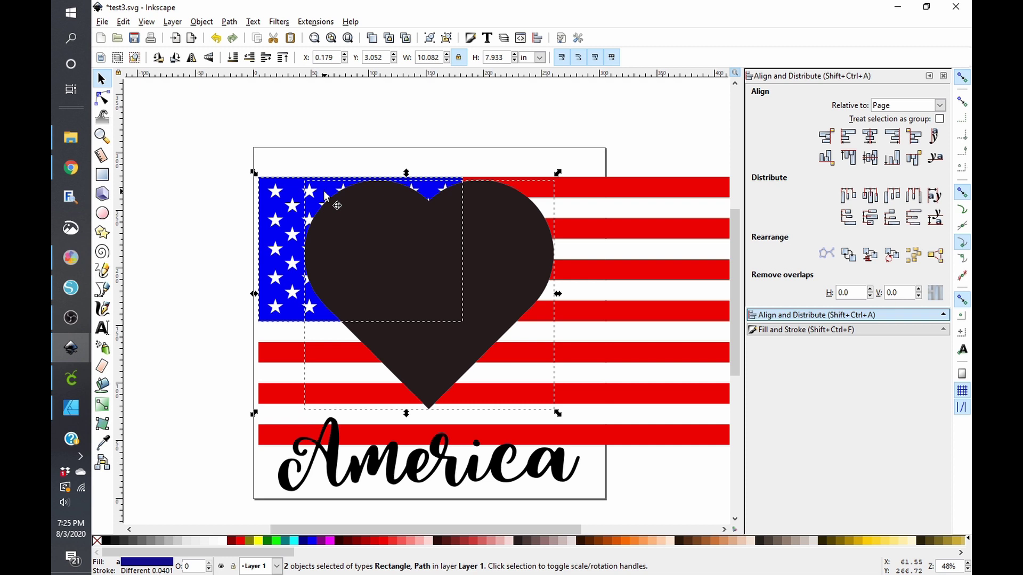
left_click(229, 21)
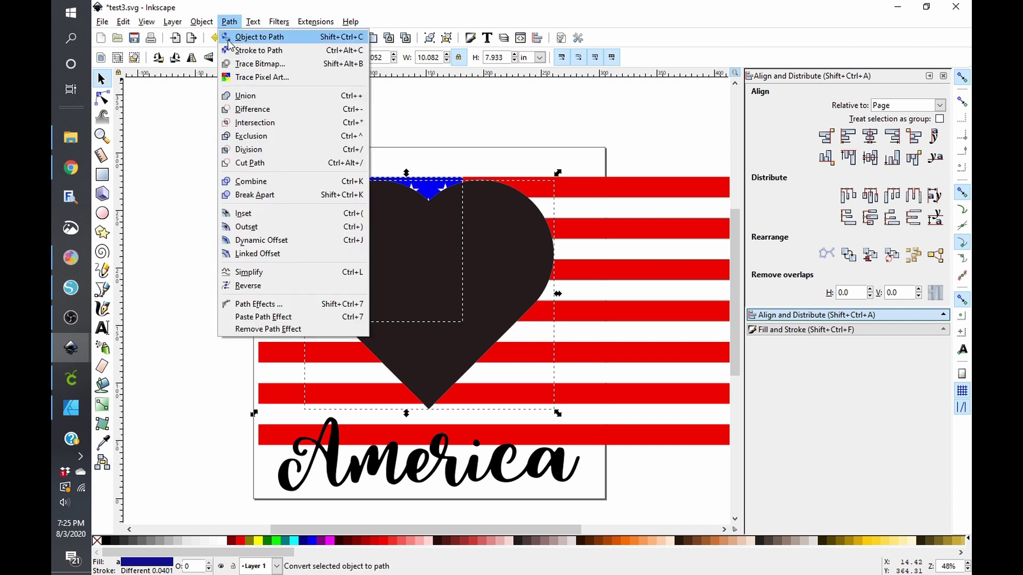
left_click(255, 123)
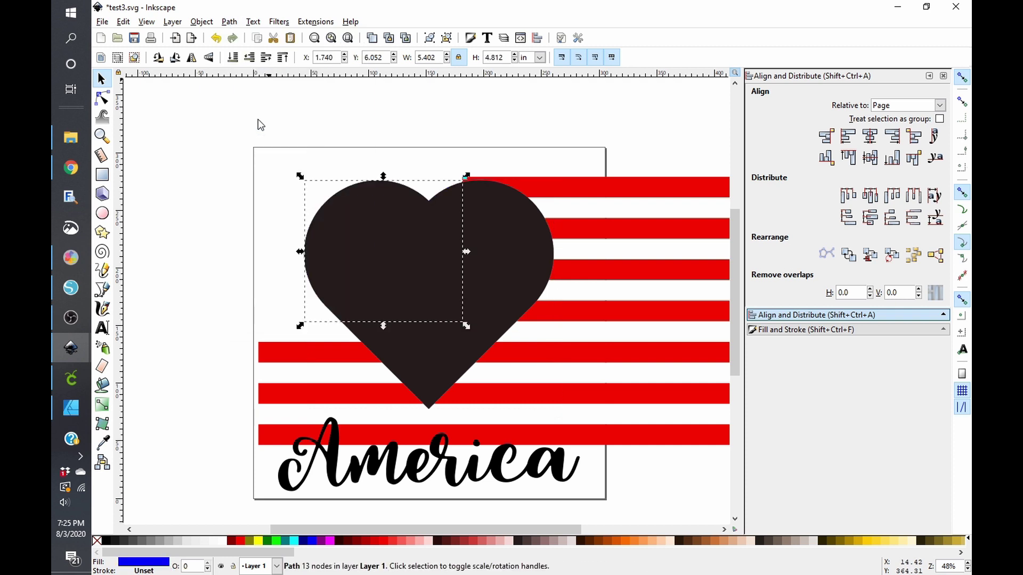
- Intersect the red stripes, then the flag background, with the heart copies
left_click(501, 229)
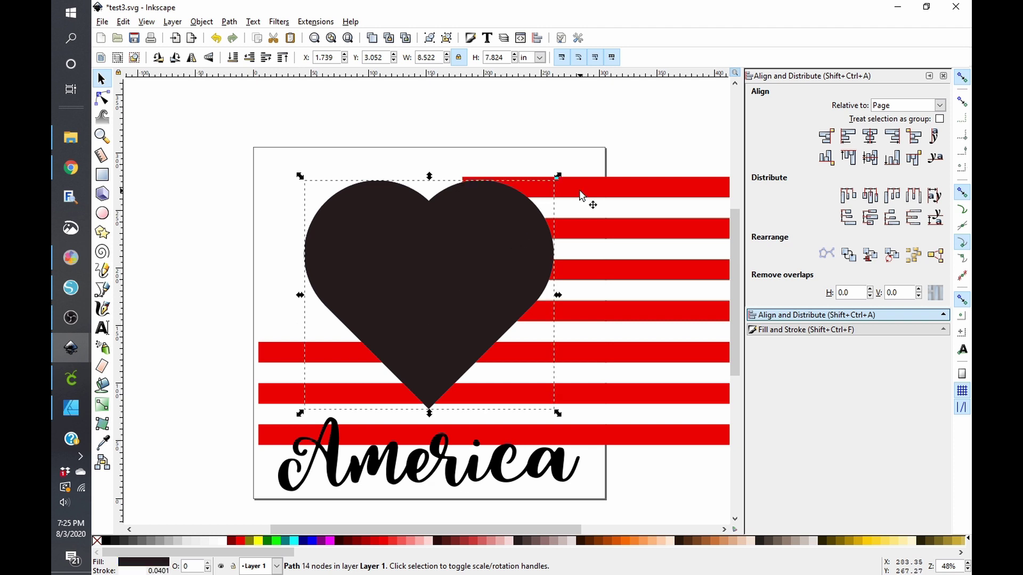
left_click(580, 196, "shift")
left_click(230, 23)
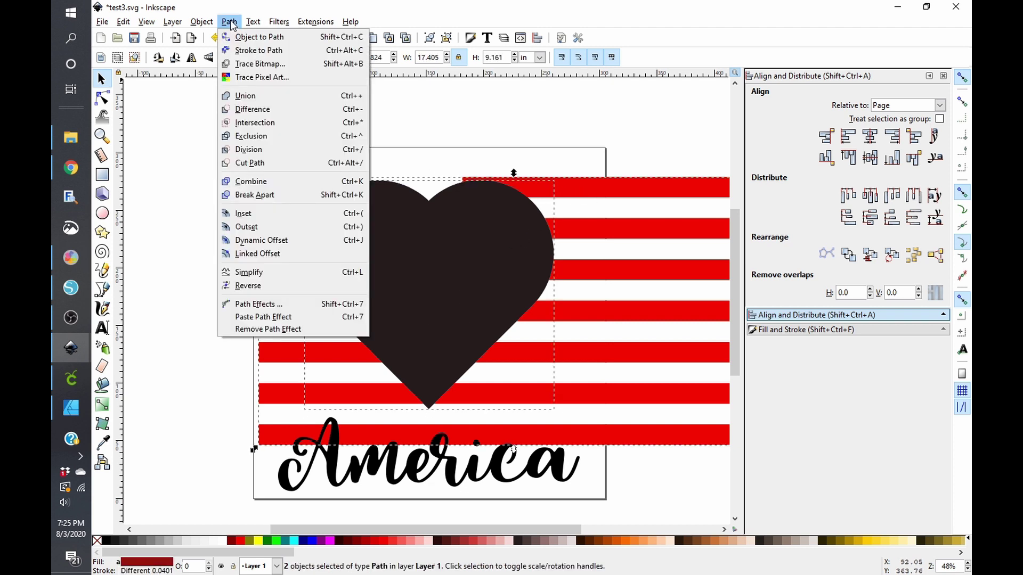
left_click(267, 128)
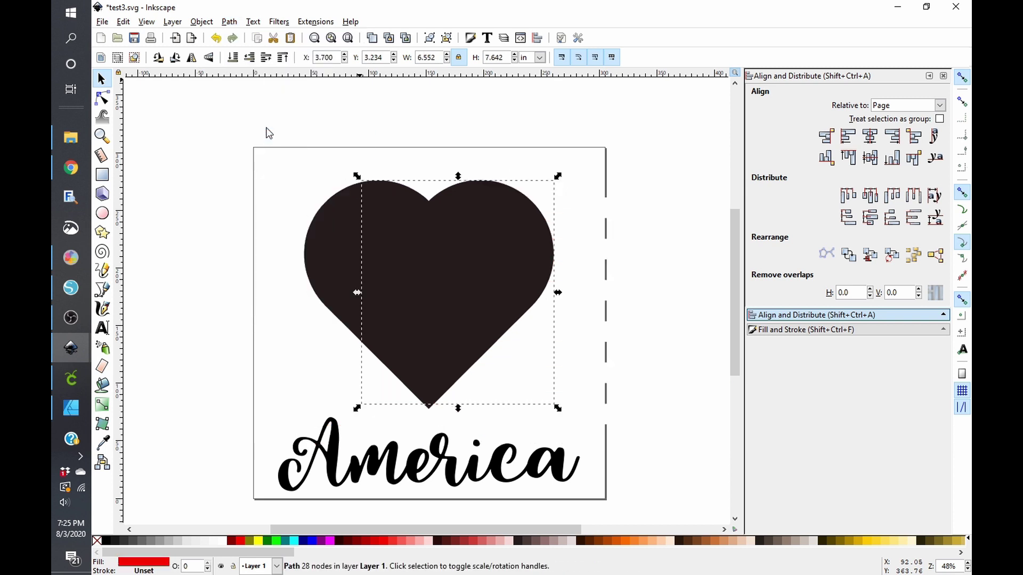
left_click(487, 262)
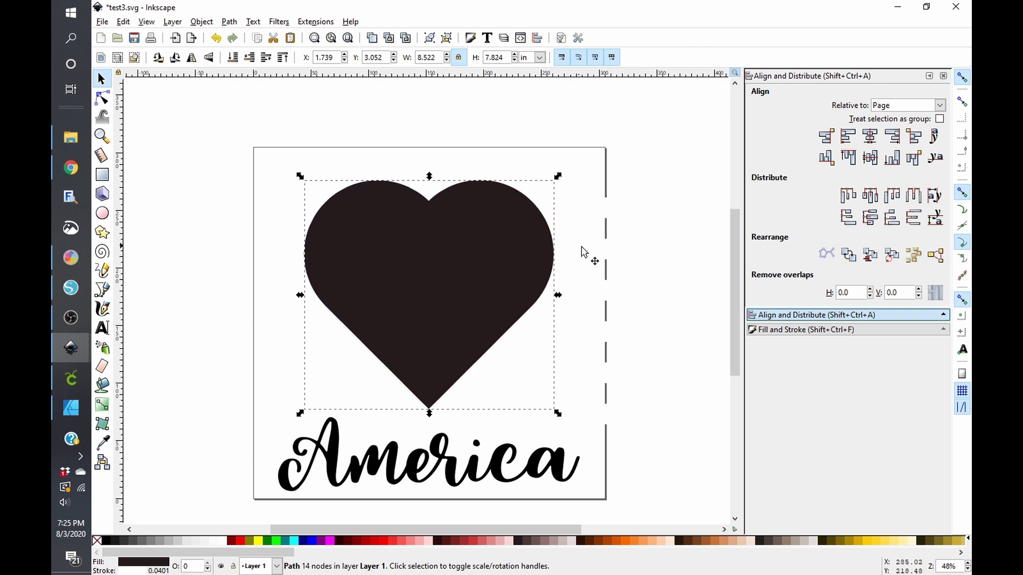
left_click(600, 254, "shift")
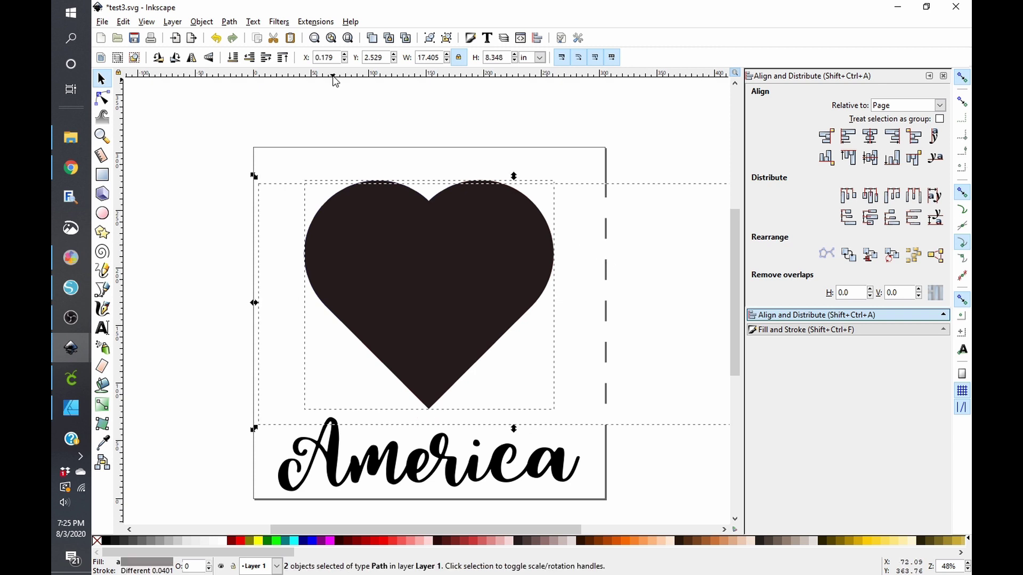
left_click(230, 23)
left_click(254, 122)
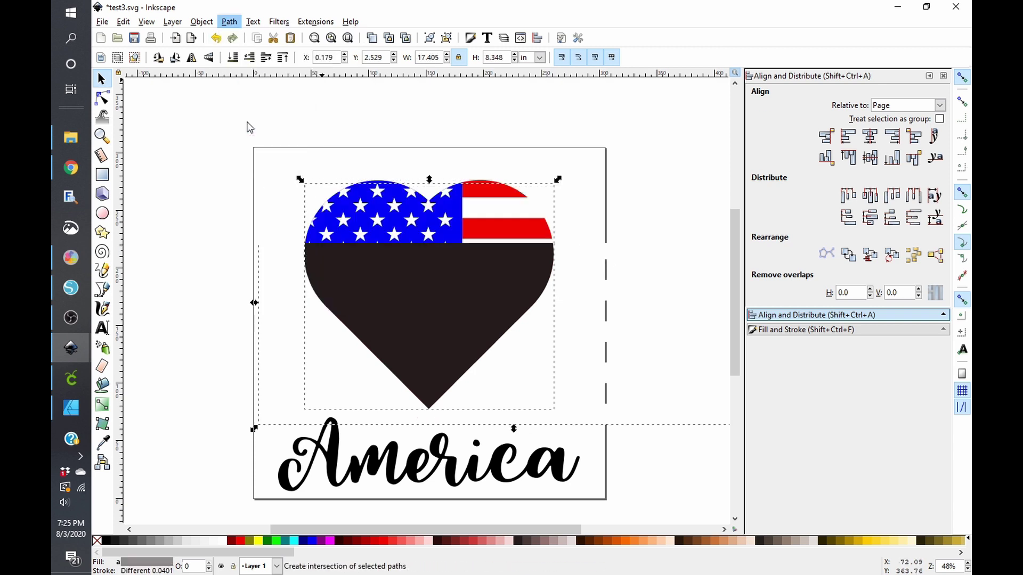
left_click(347, 135)
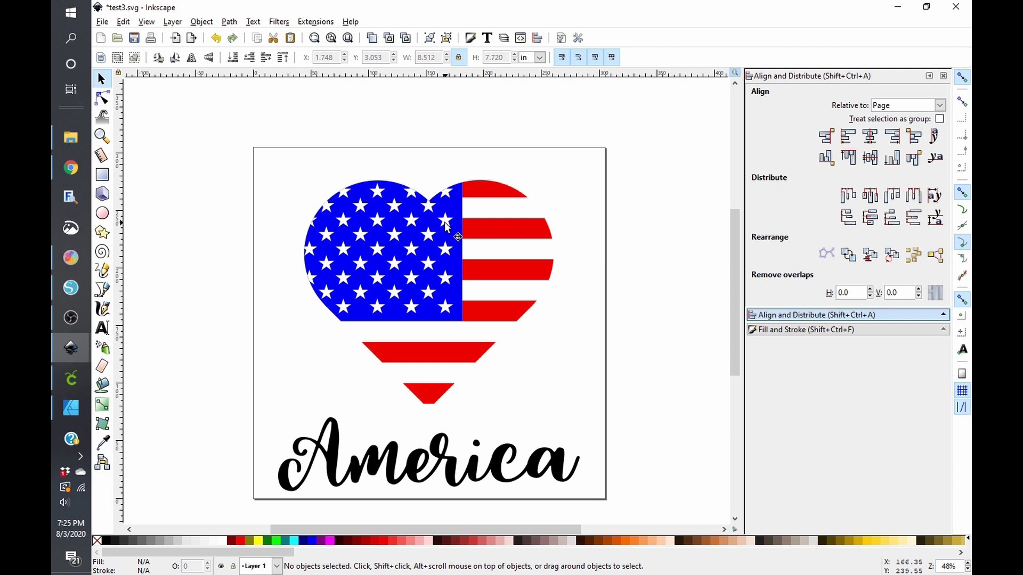
- Subtract the blue star field from the heart piece beneath it
left_click_drag(444, 222, 393, 277)
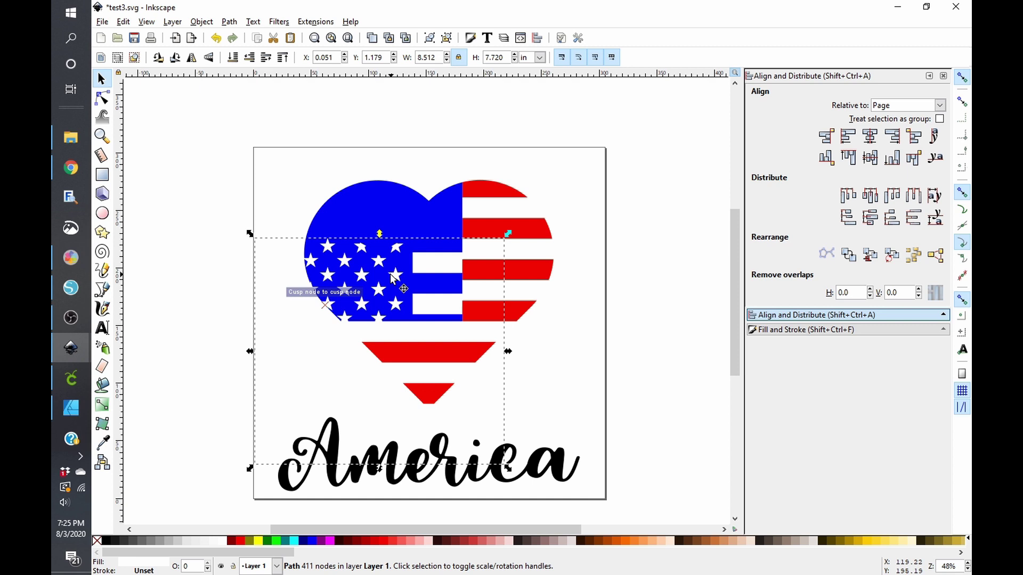
key("ctrl+z")
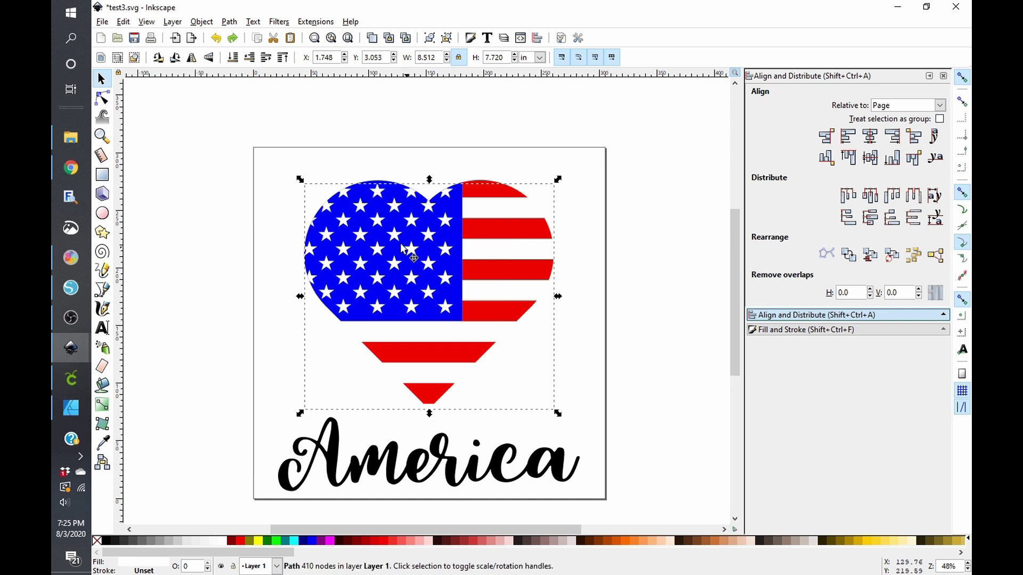
key("Escape")
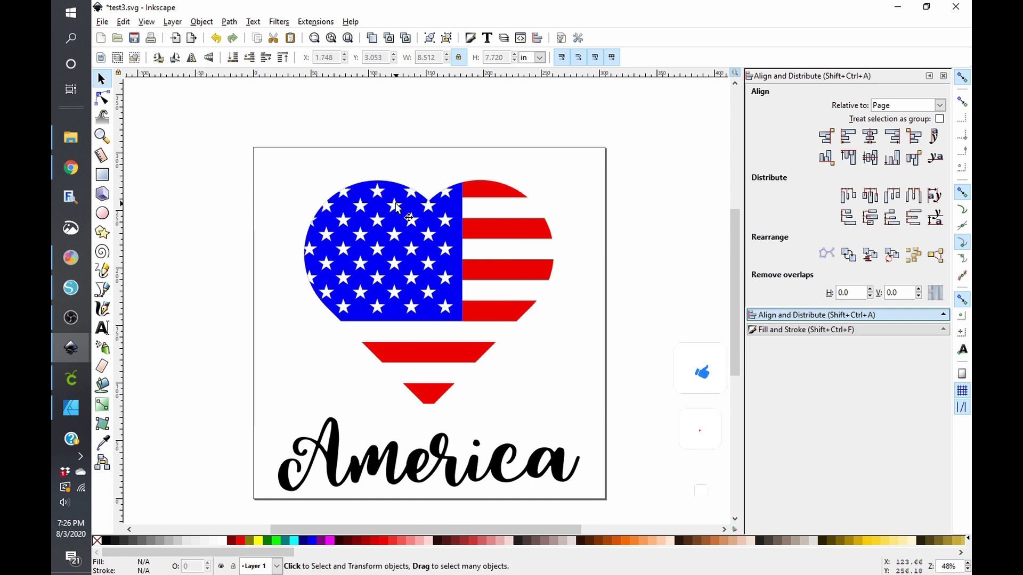
left_click(396, 208)
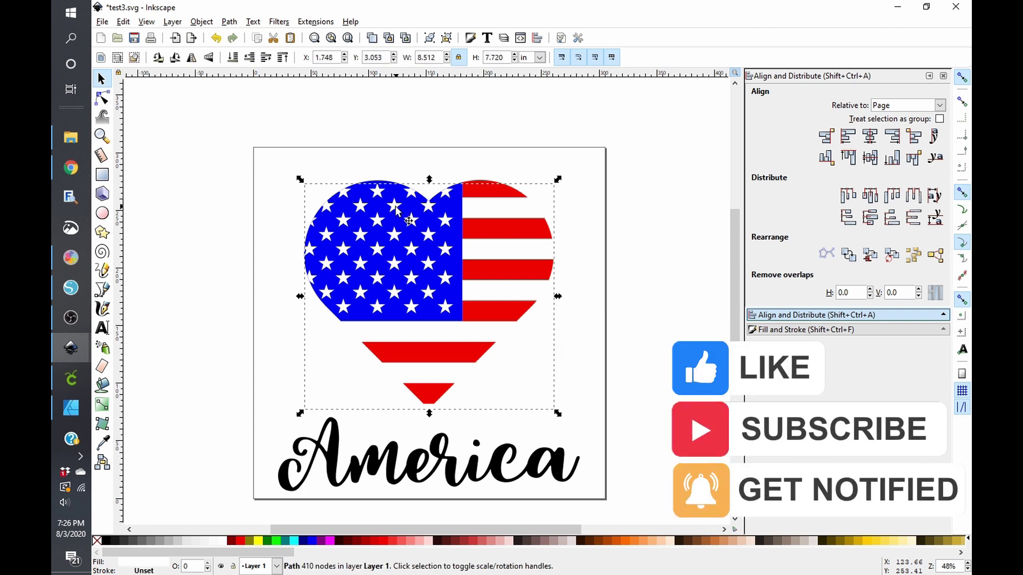
mouse_move(397, 208)
left_mouse_down()
mouse_move(461, 219)
mouse_move(397, 208)
left_mouse_up()
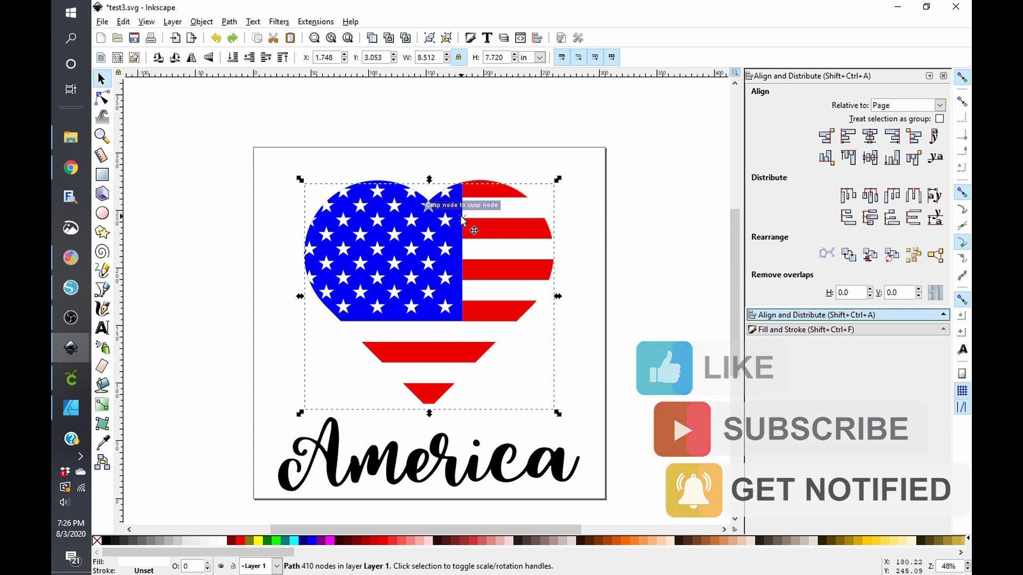
right_click(396, 206)
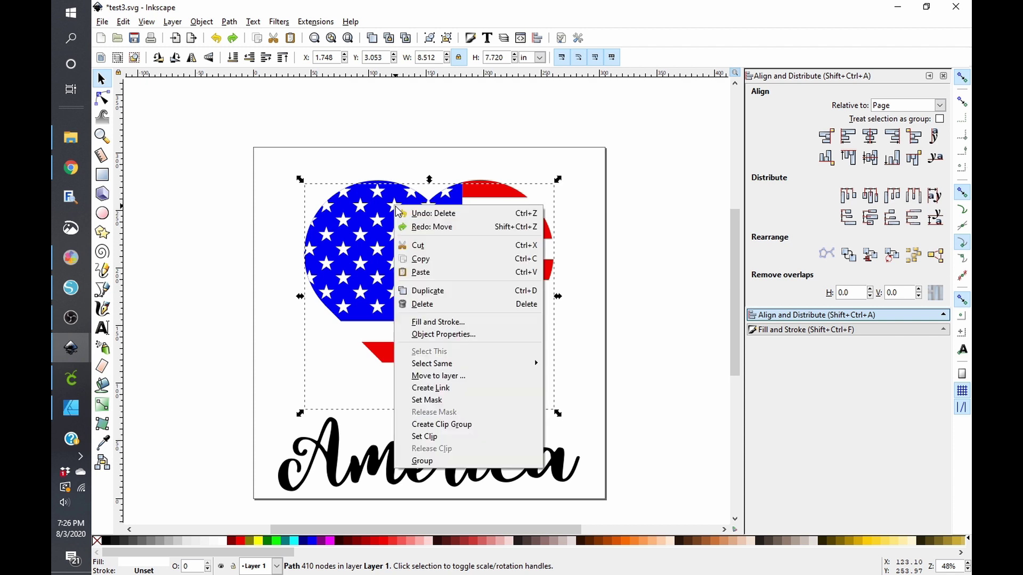
left_click(433, 292)
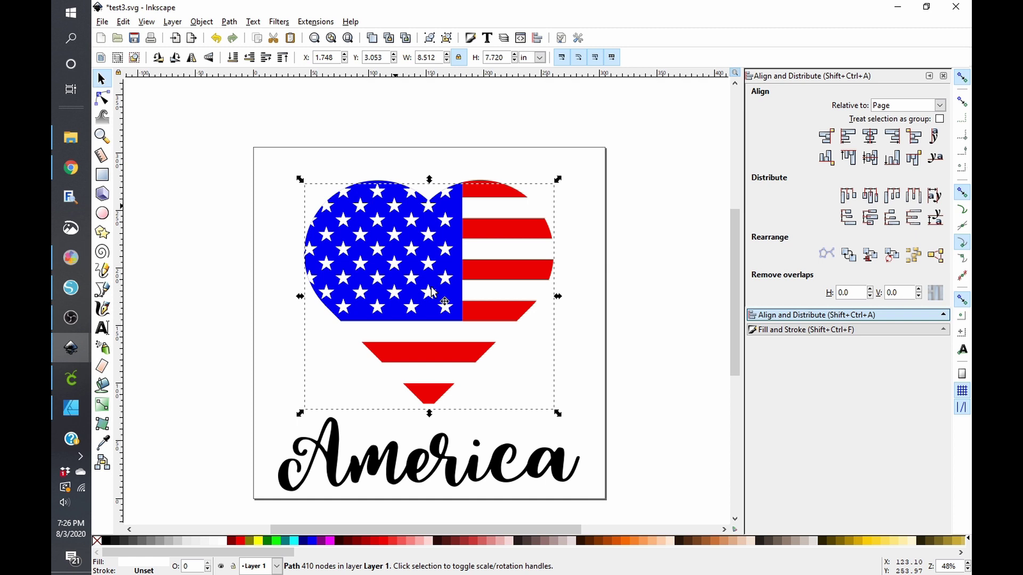
left_click(401, 158)
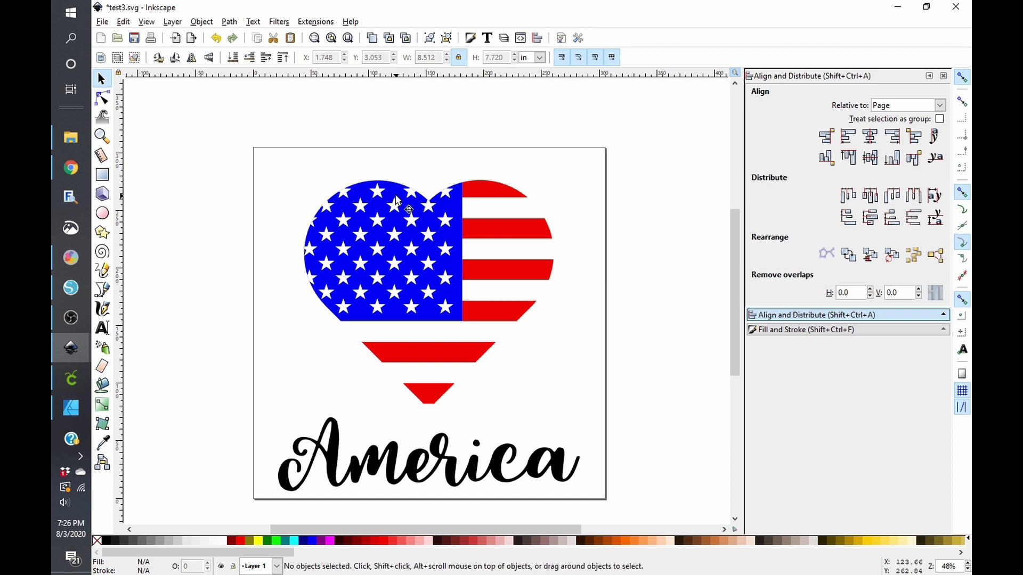
left_click(397, 201)
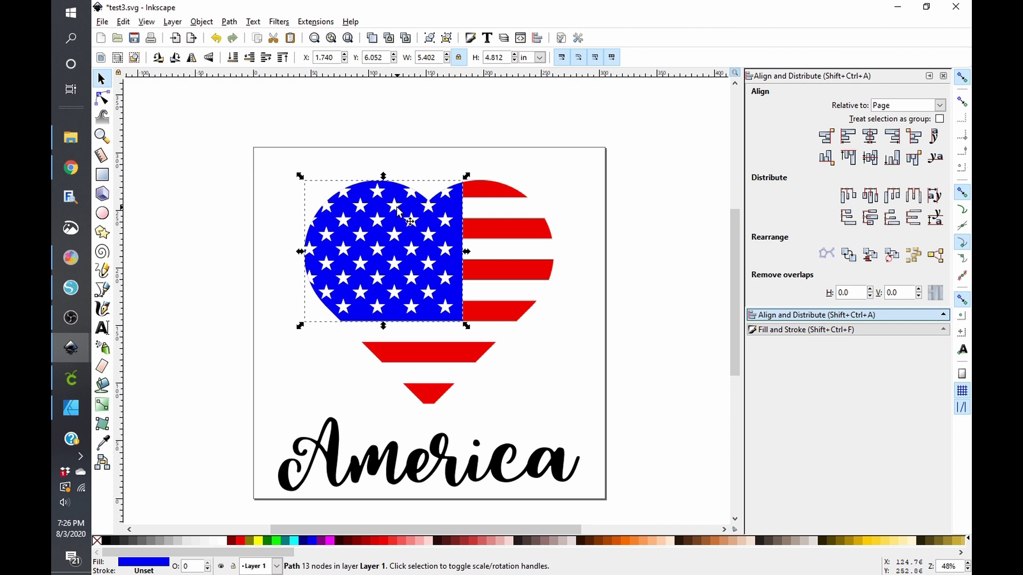
key("ctrl+a")
left_click(229, 22)
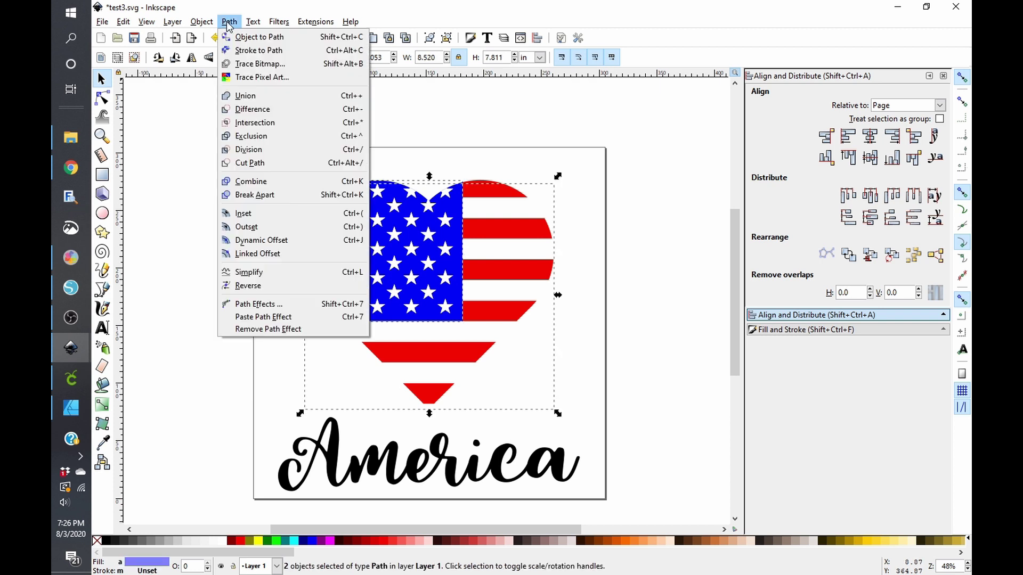
left_click(255, 109)
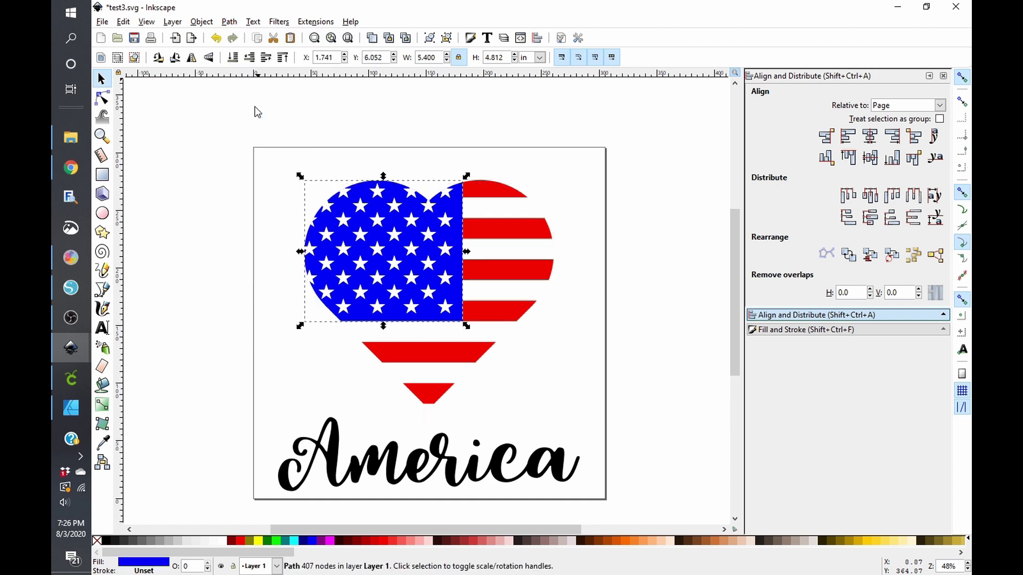
- Realign and group the three heart pieces, then save the design as test3.svg
left_click(358, 148)
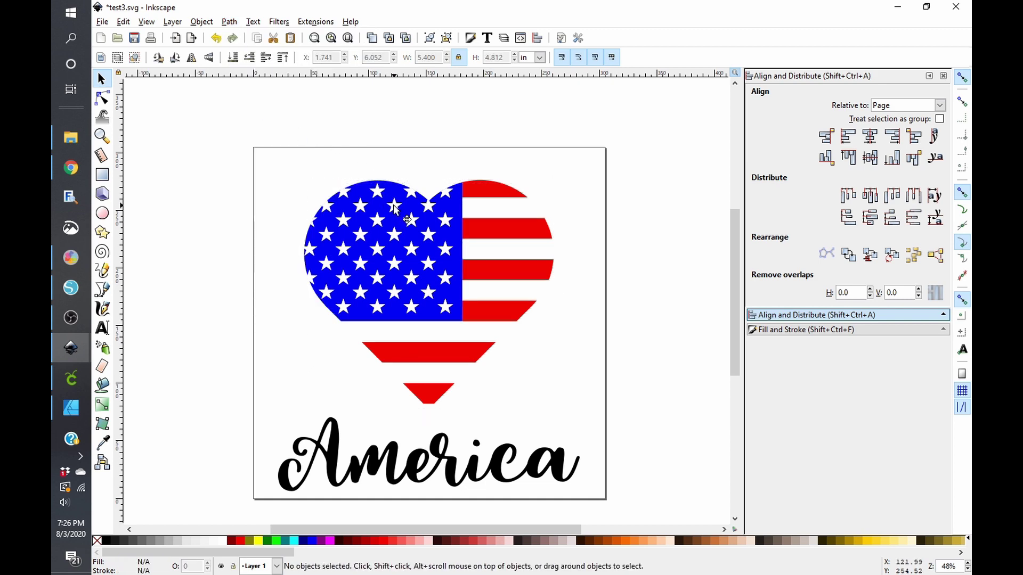
left_click(416, 228)
left_click_drag(416, 228, 394, 209)
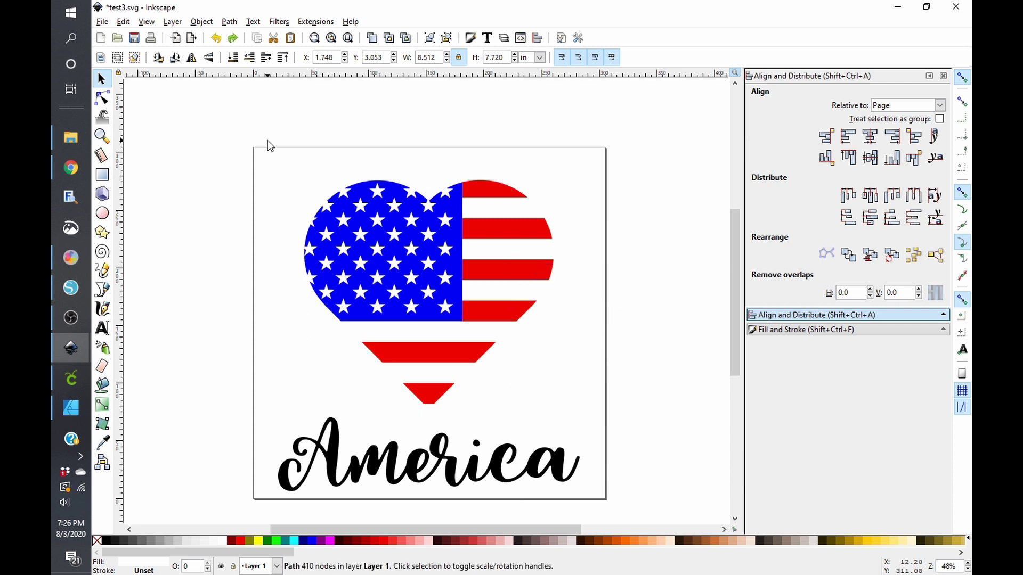
left_click_drag(278, 151, 587, 426)
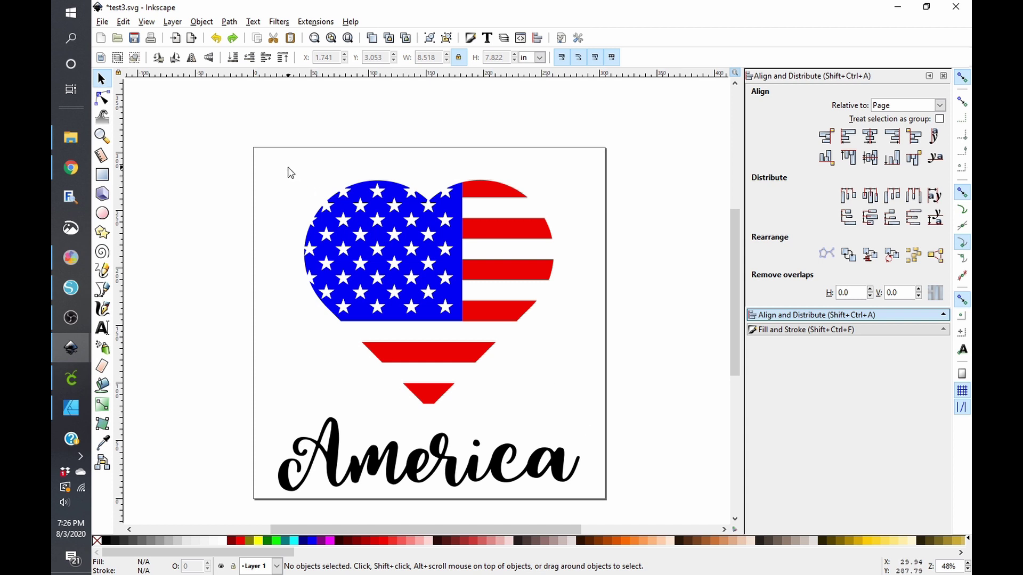
left_click_drag(277, 154, 600, 420)
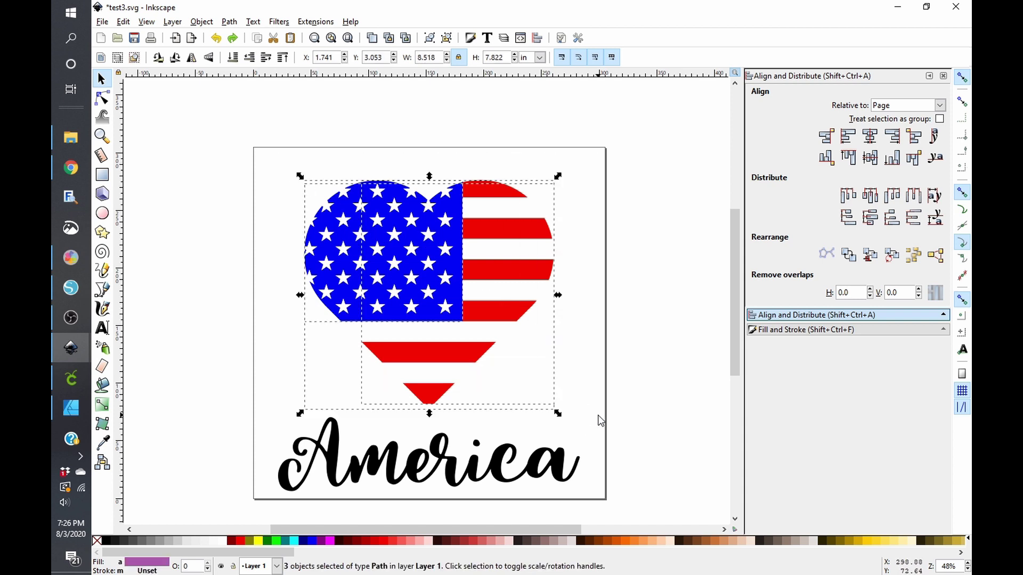
key("ctrl+g")
left_click(269, 161)
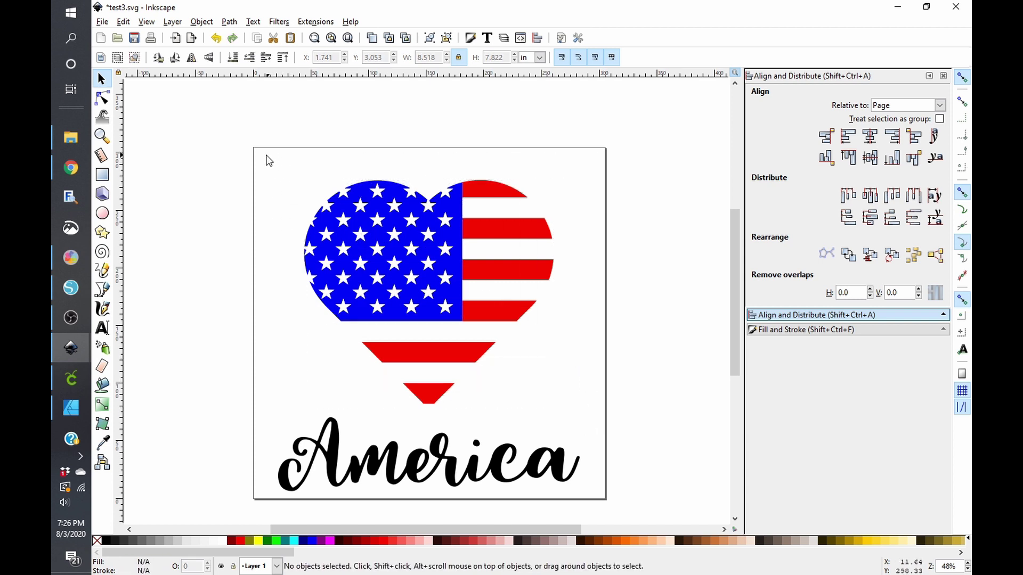
left_click_drag(269, 161, 598, 507)
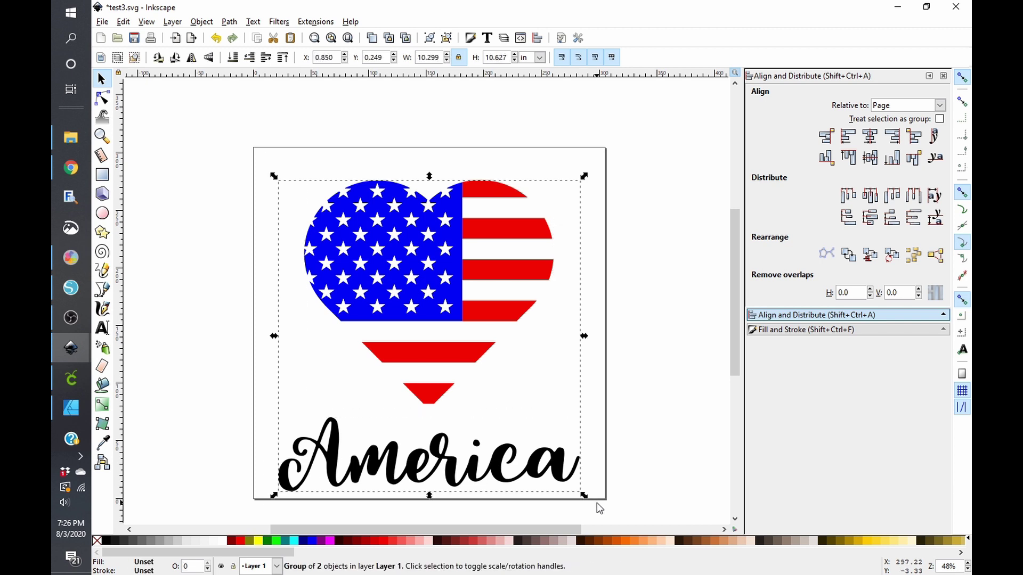
left_click(134, 39)
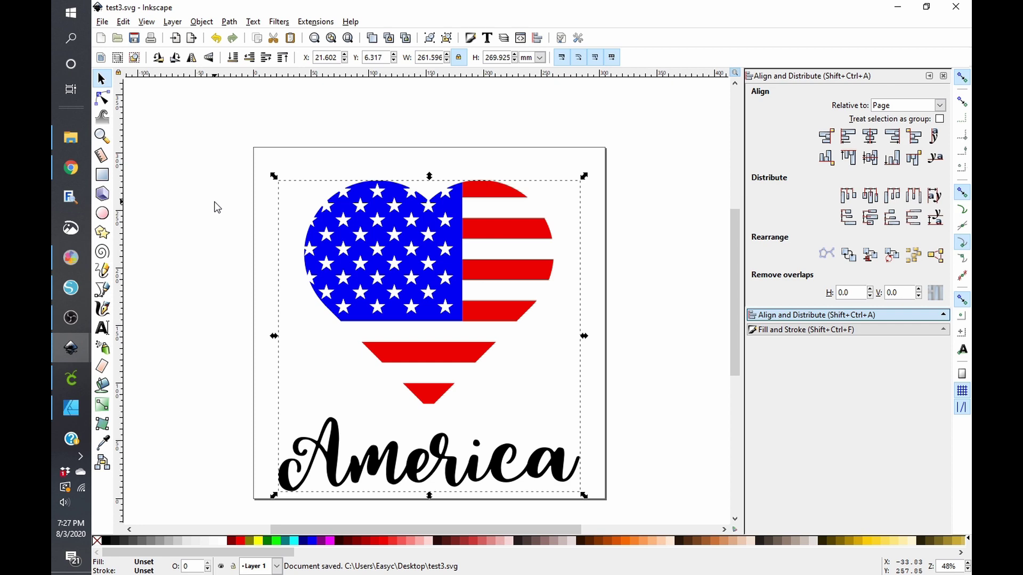
- Open test3 in Silhouette Studio and preview its cut on the SEND tab
left_click(71, 287)
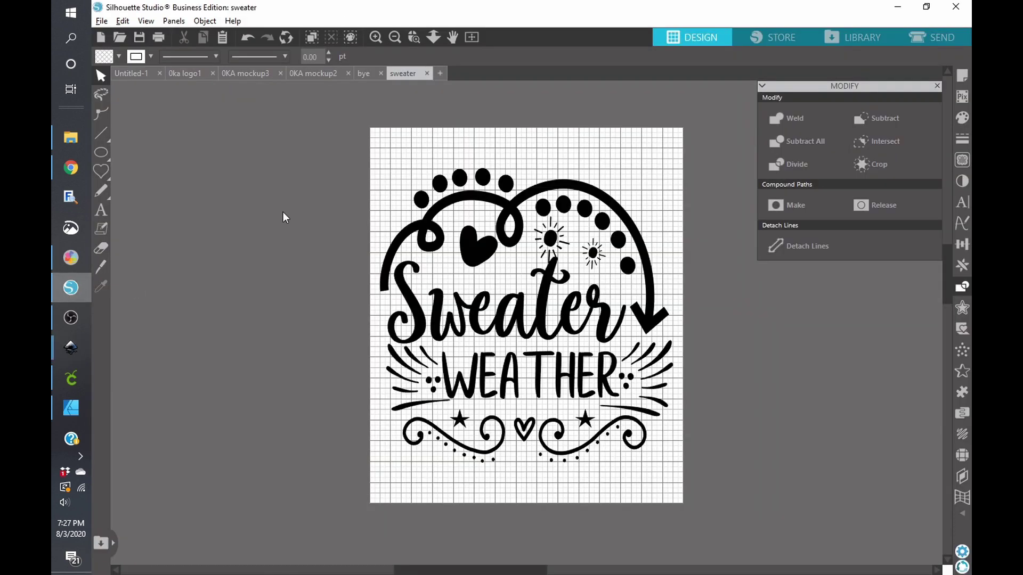
left_click(119, 41)
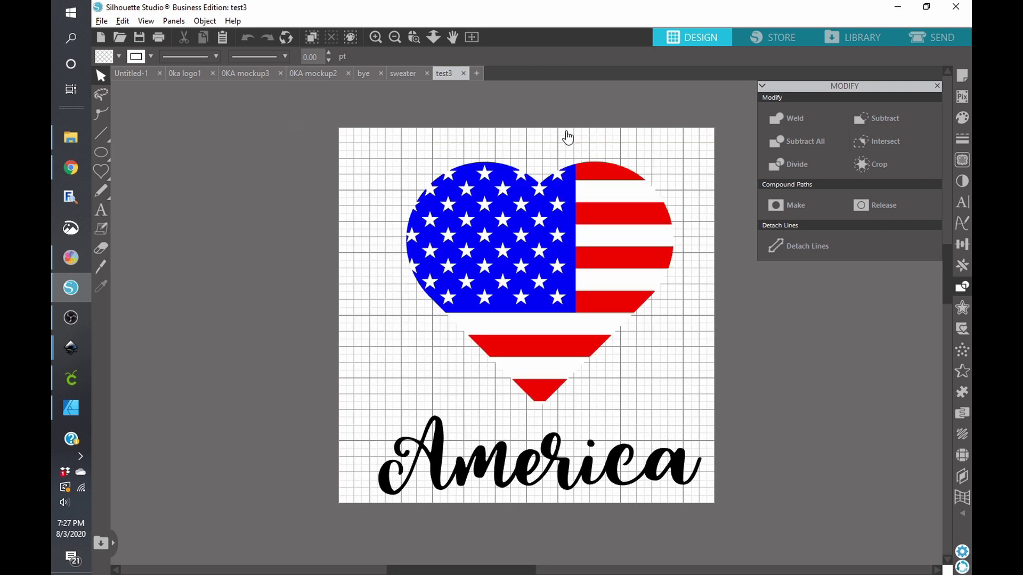
left_click(567, 188)
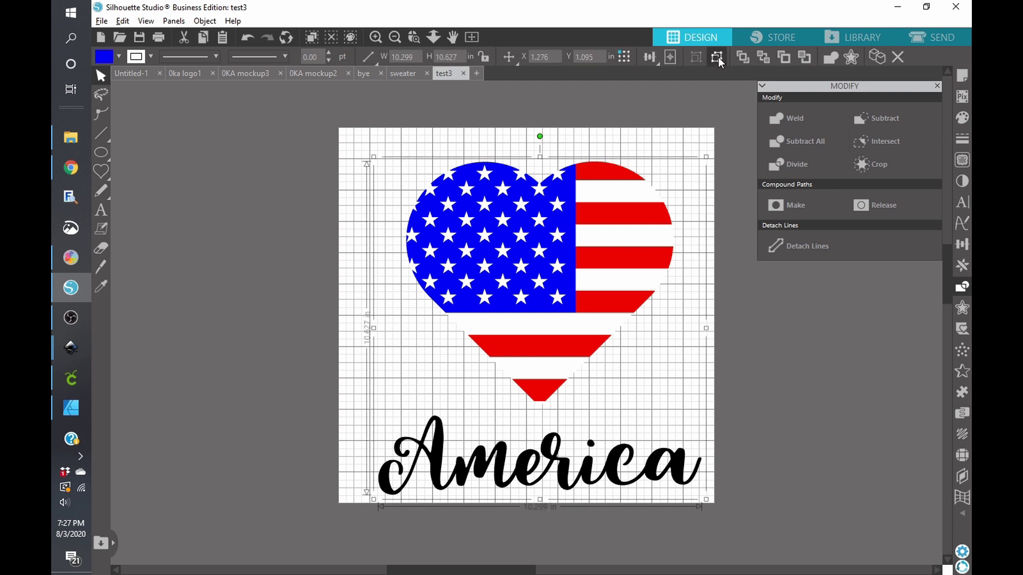
left_click(929, 37)
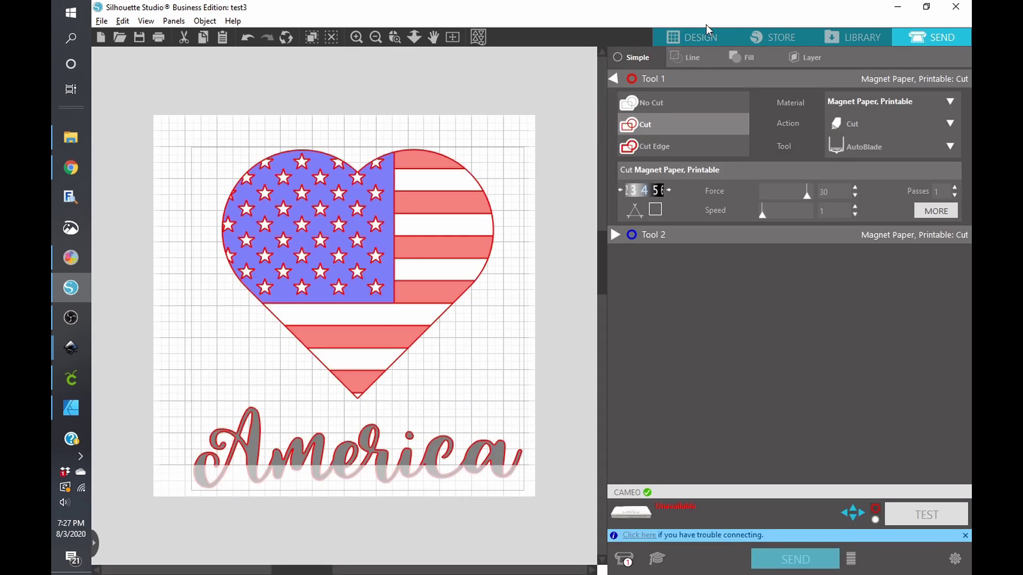
left_click(704, 39)
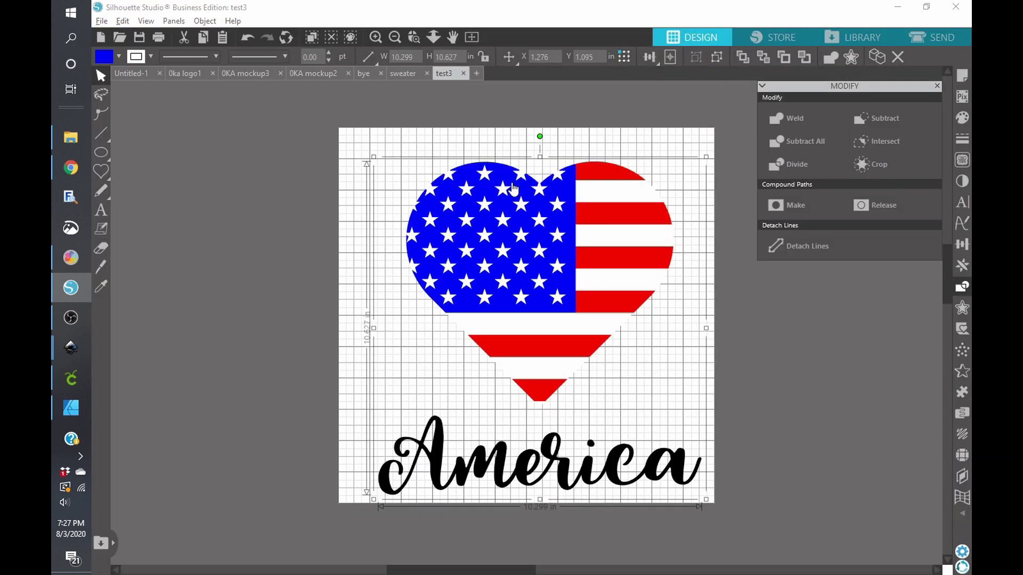
- Ungroup the design and pull out the white layer to confirm it's separate, then undo
left_click(714, 57)
left_click(604, 205)
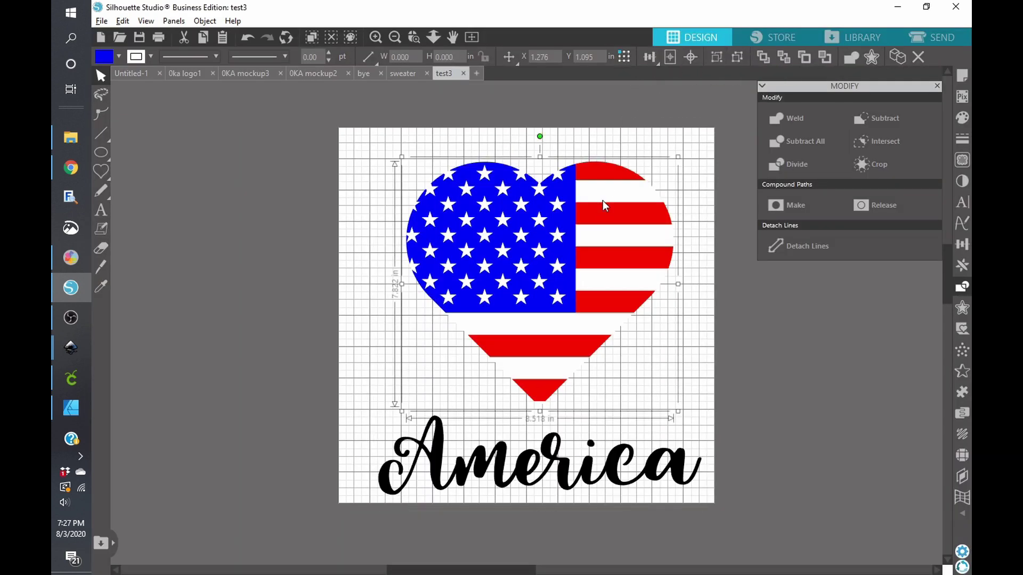
left_click(717, 59)
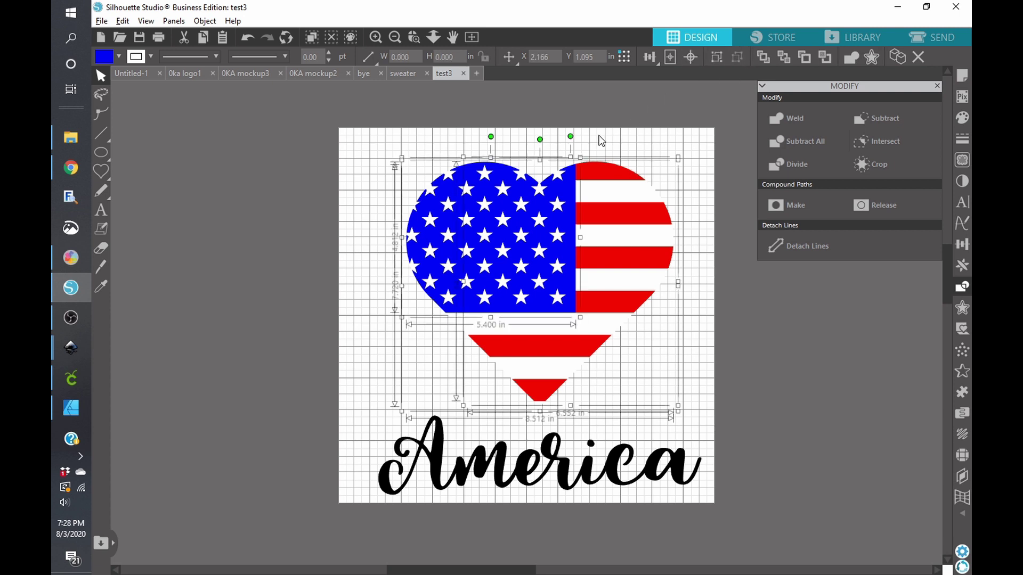
left_click(601, 140)
left_click_drag(557, 205, 270, 260)
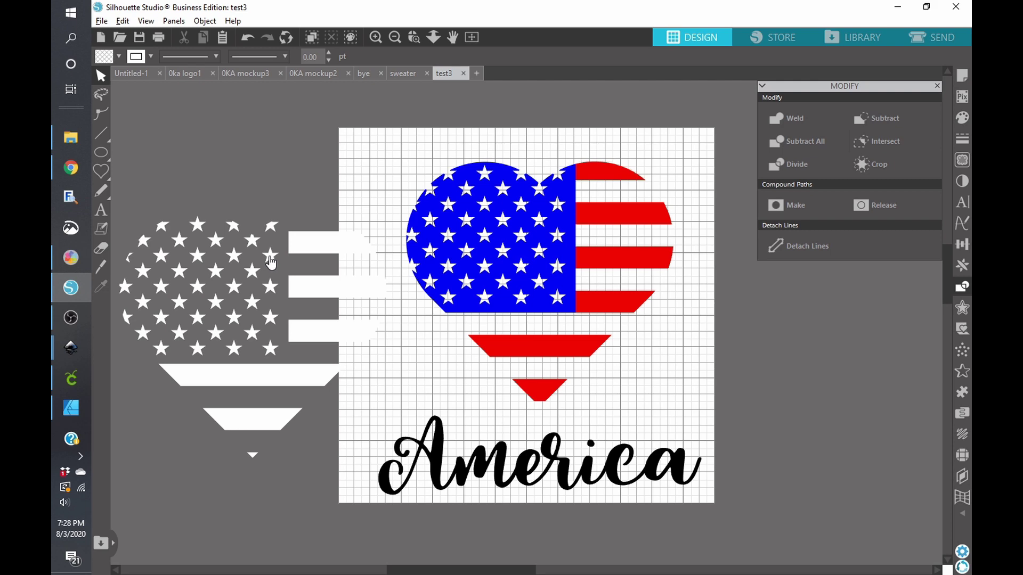
key("ctrl+z")
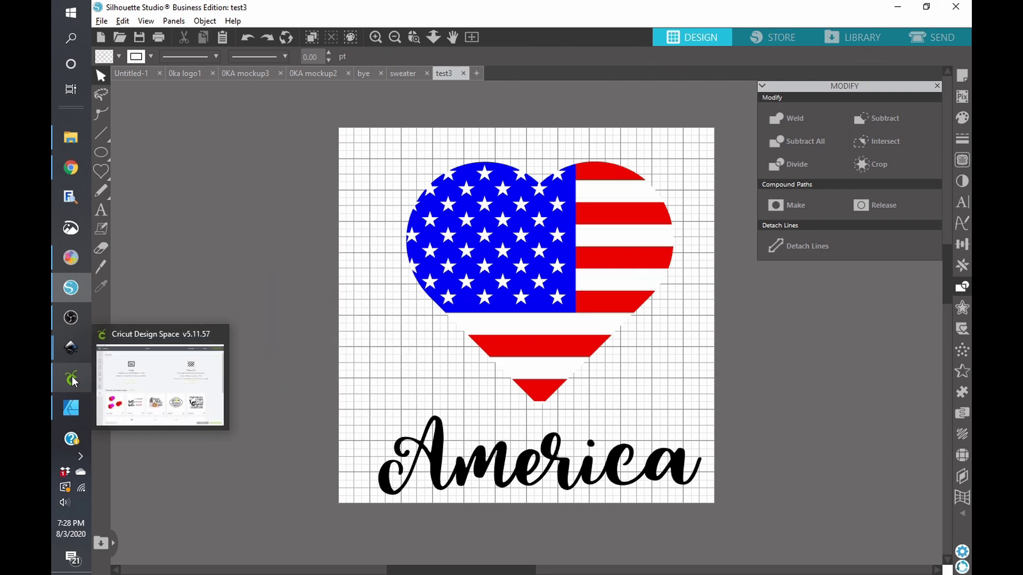
- Upload Desktop\test3.svg into Cricut Design Space and place it on the canvas
left_click(159, 389)
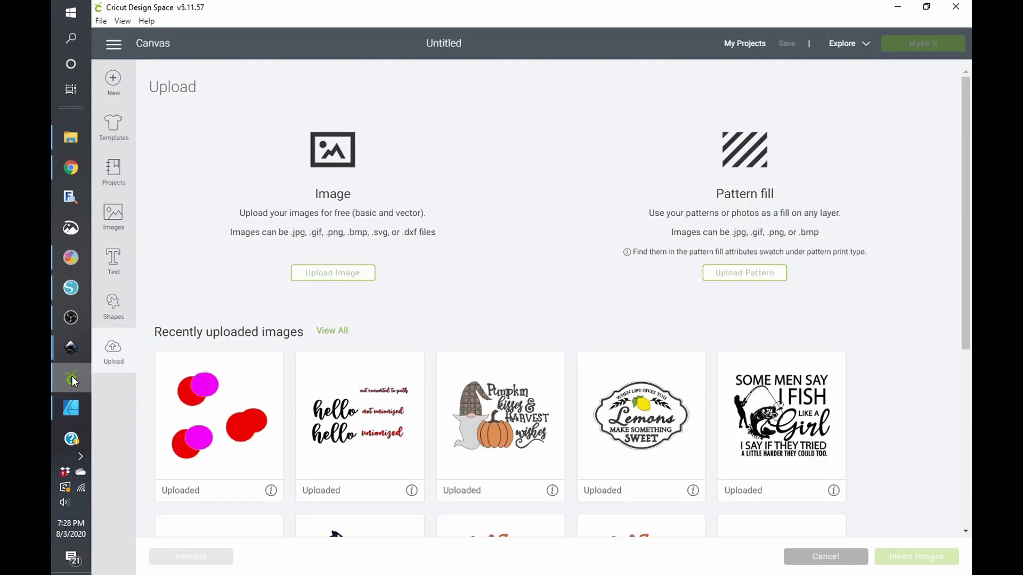
left_click(309, 276)
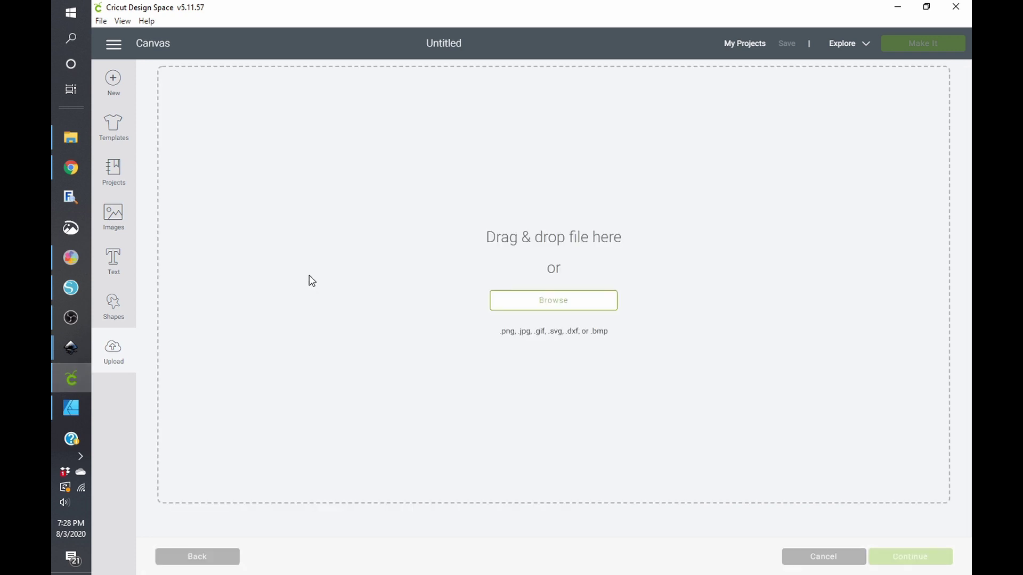
left_click(535, 302)
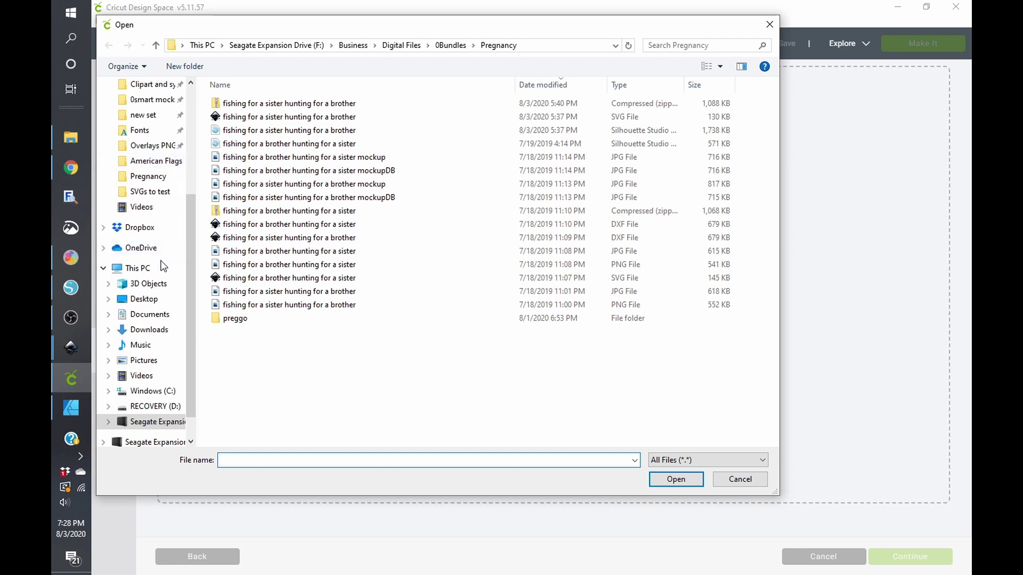
left_click(152, 301)
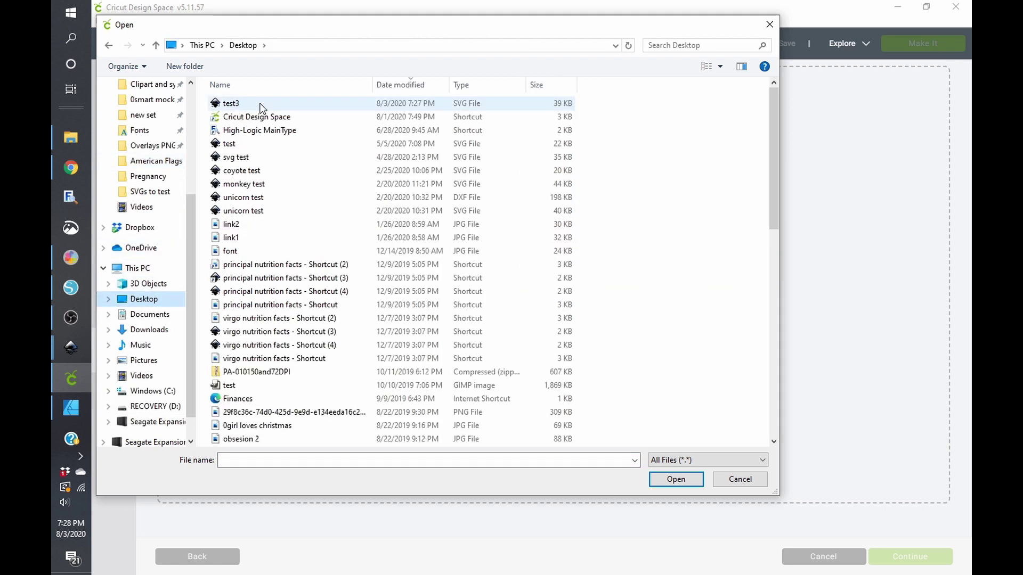
left_click(261, 106)
double_click(261, 106)
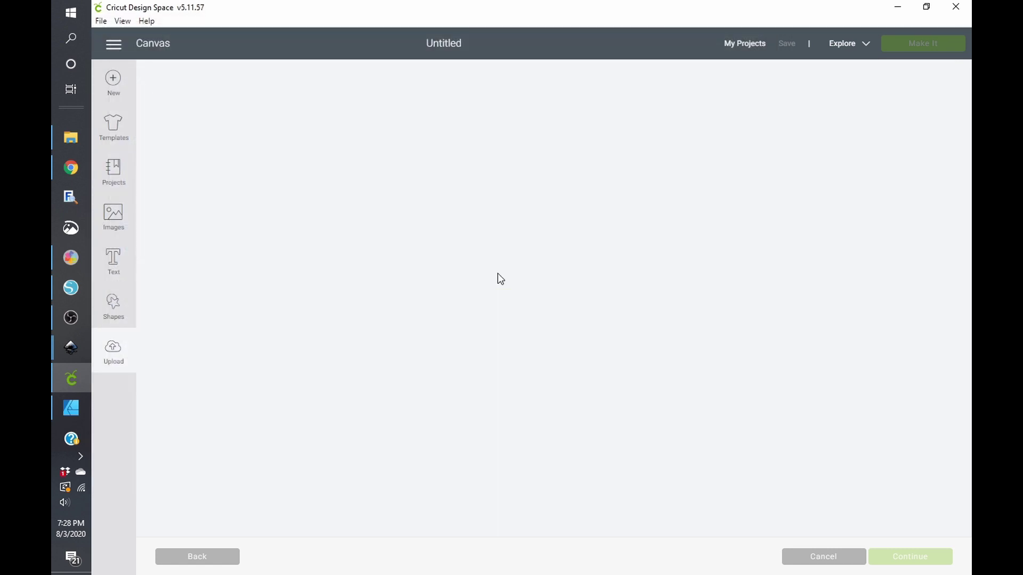
left_click(910, 559)
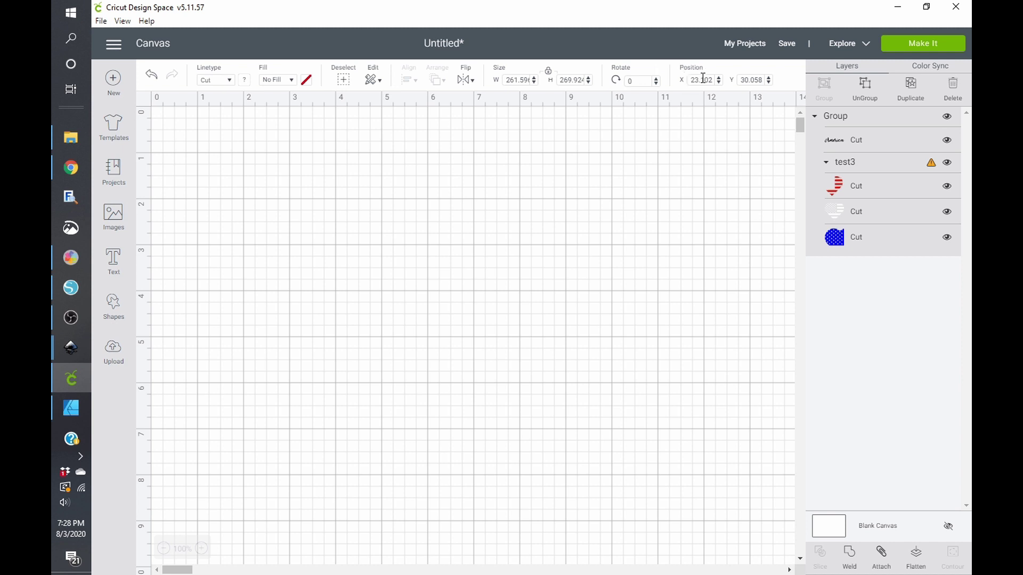
left_click(703, 79)
- Position the design at 0, 0, set width 5 in, then enlarge to about 7.9 × 8.2 in
type("0")
key("Tab")
type("0")
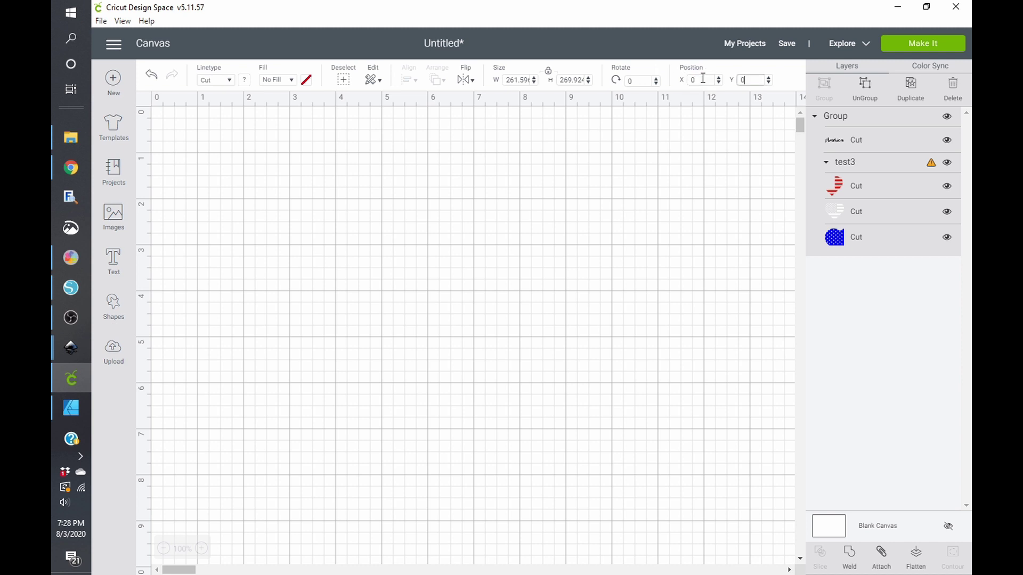
left_click(514, 81)
type("5")
key("Return")
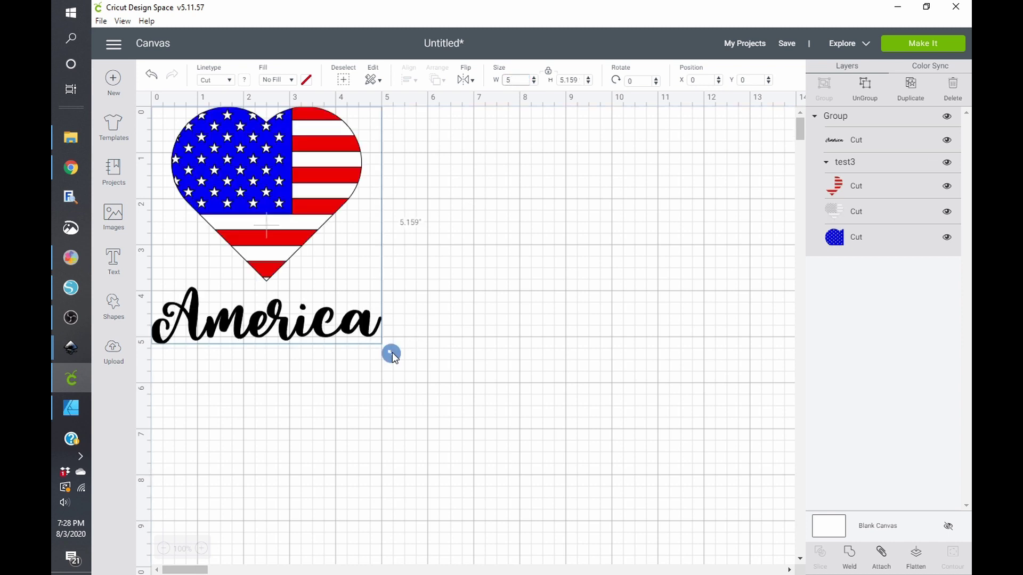
left_click_drag(391, 353, 525, 491)
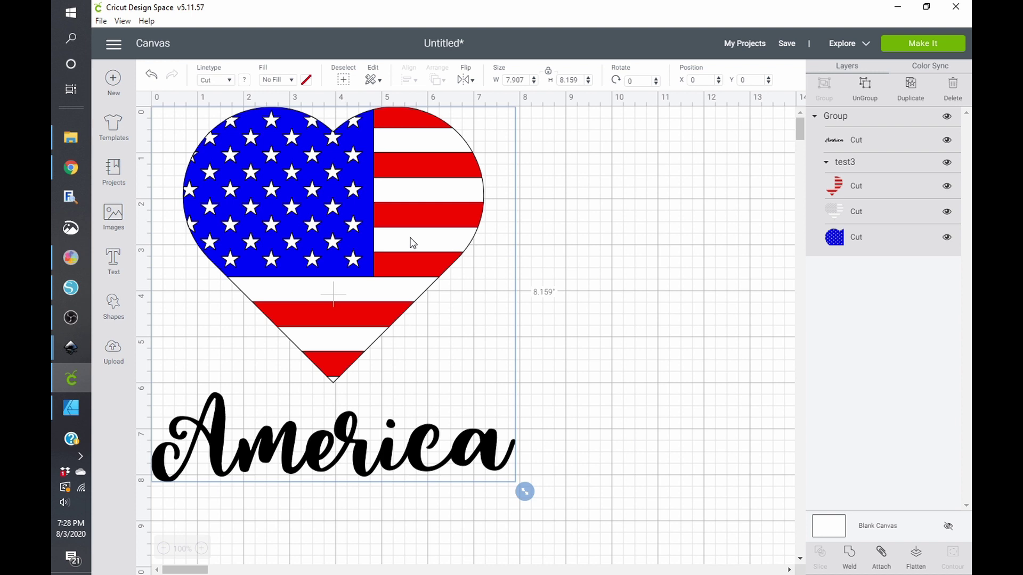
left_click_drag(412, 243, 419, 251)
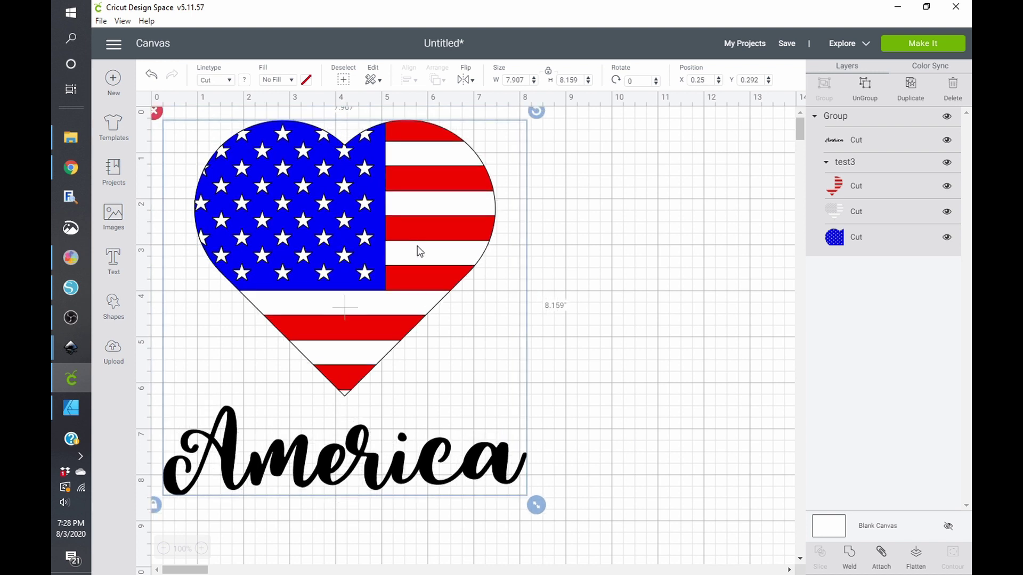
- Check the America, red, white and blue layers, then lay the project onto cutting mats
left_click(861, 150)
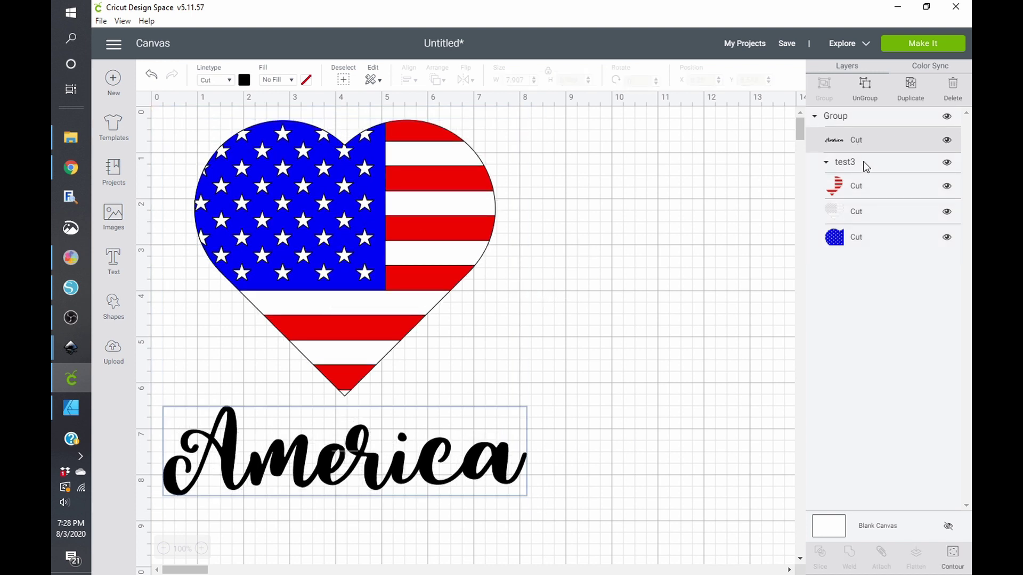
left_click(871, 190)
left_click(863, 213)
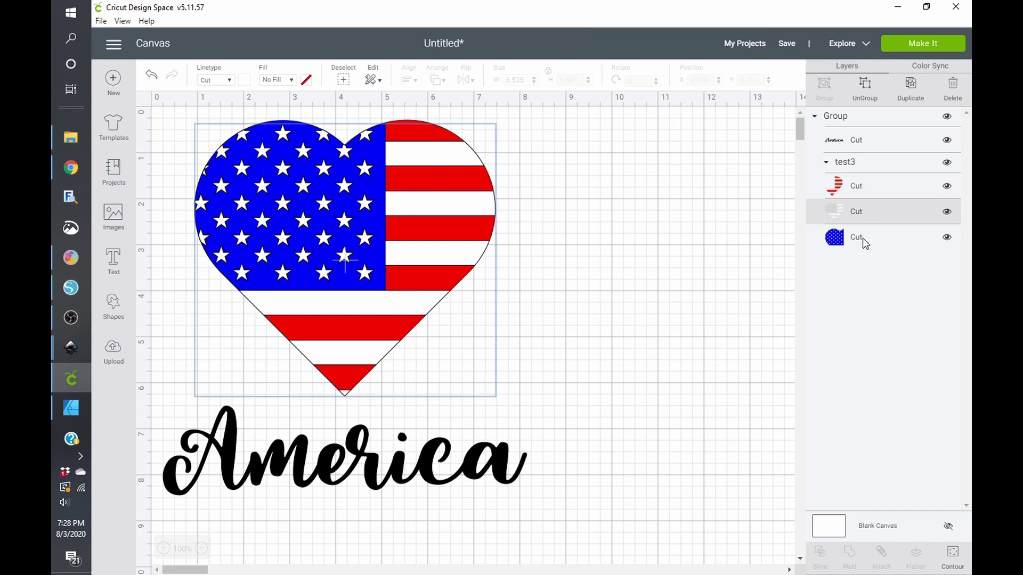
left_click(862, 238)
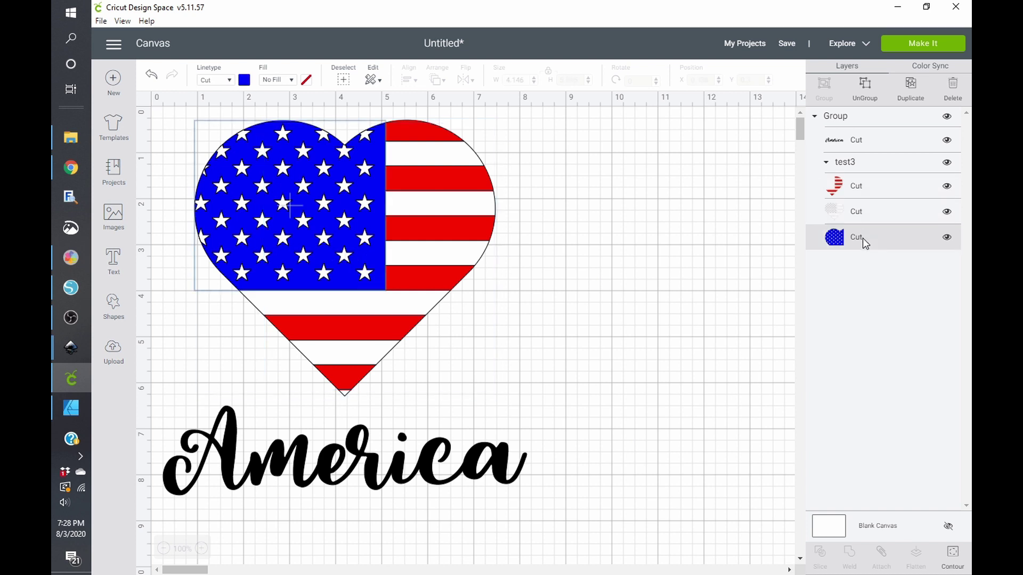
left_click(905, 49)
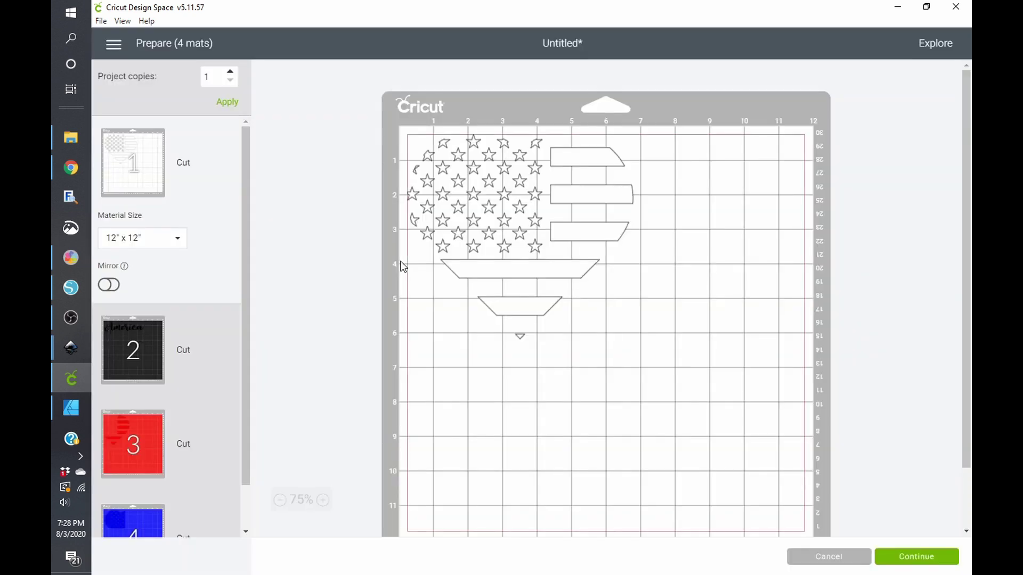
left_click(158, 344)
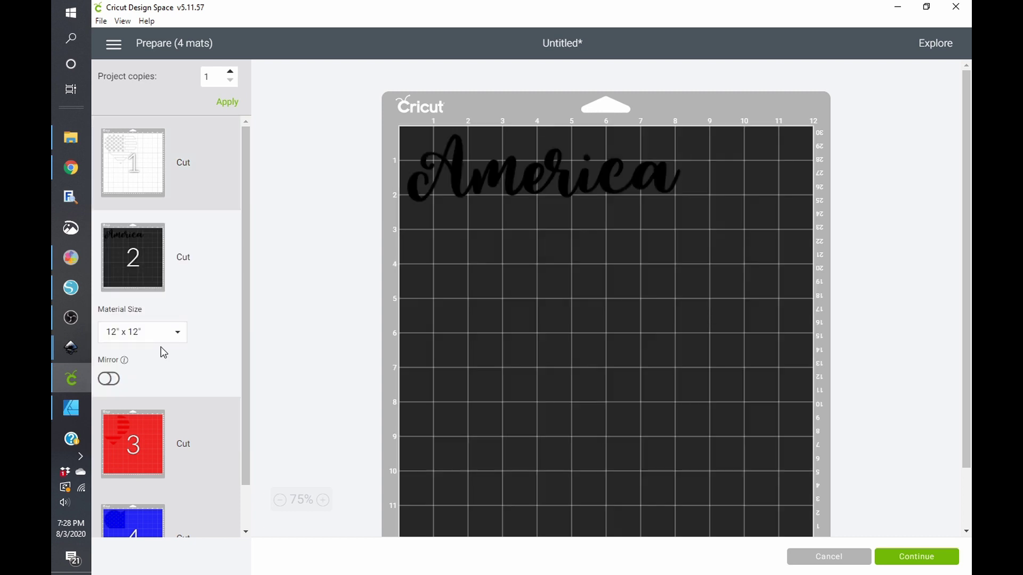
left_click(155, 436)
scroll(156, 443, "down", 1)
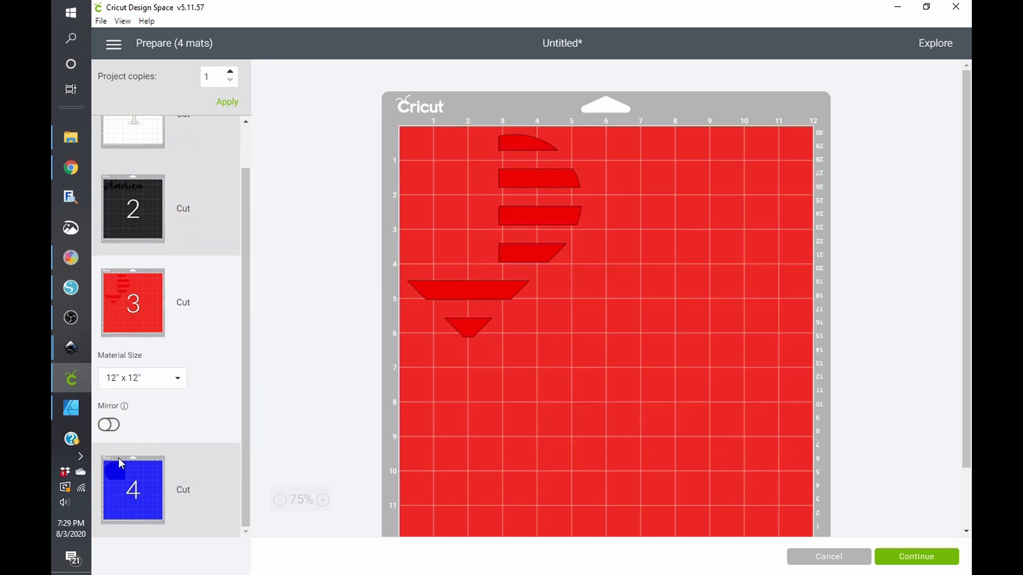
left_click(119, 459)
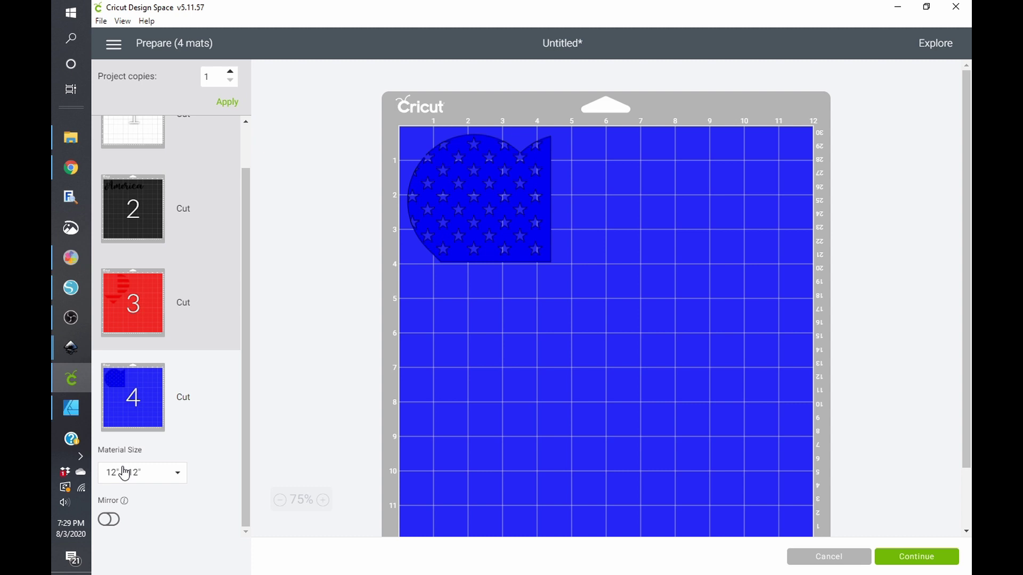
scroll(125, 474, "up", 1)
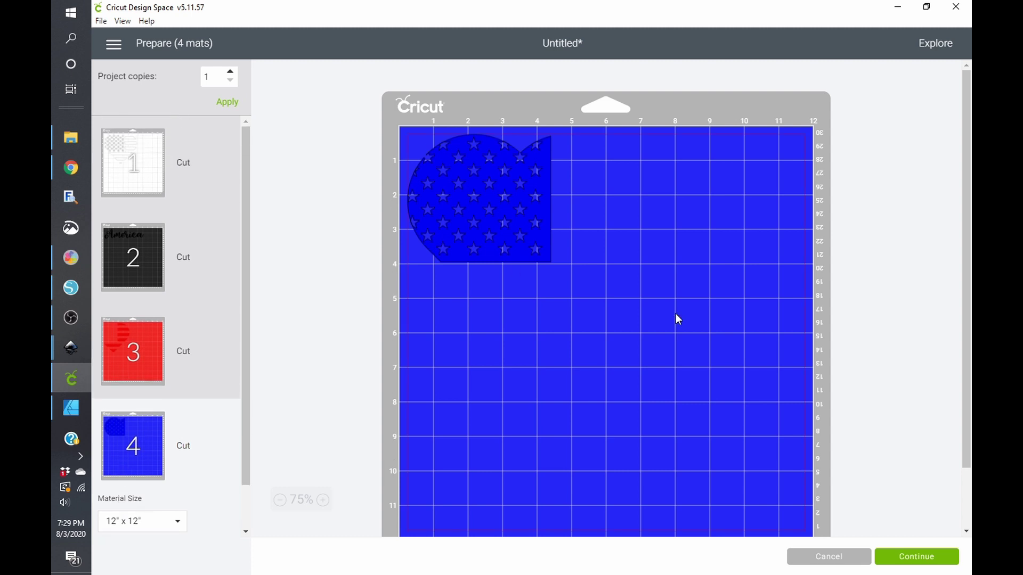
left_click(827, 557)
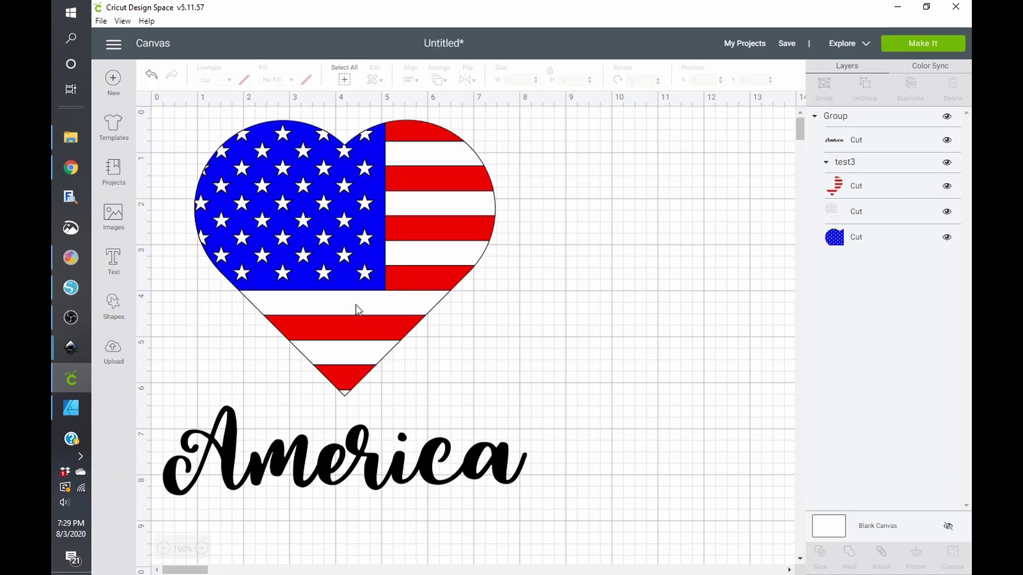